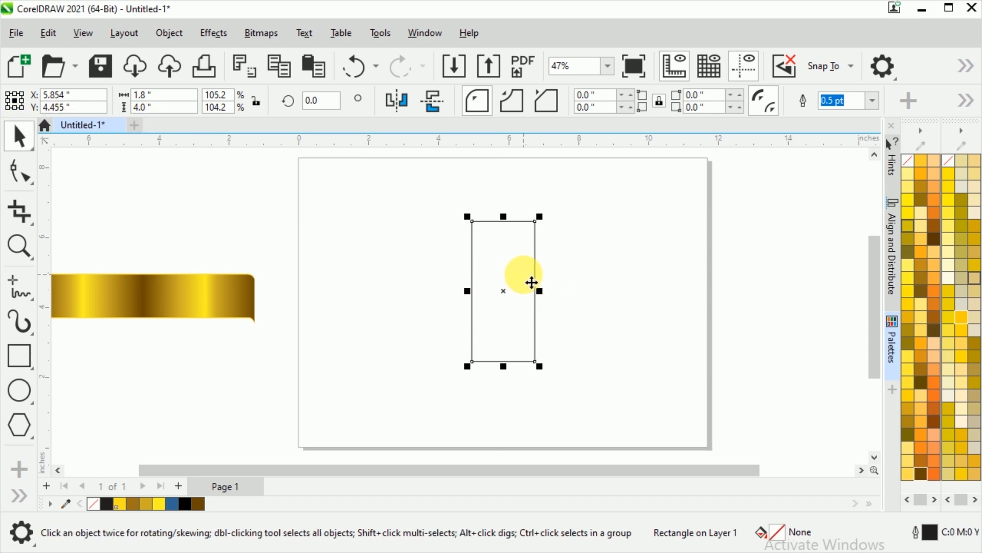
- Center the tall rectangle on the page and round all four of its corners to a 0.9 inch radius
{"action": "left_click_drag", "start_coordinate": [531, 281], "coordinate": [531, 293]}
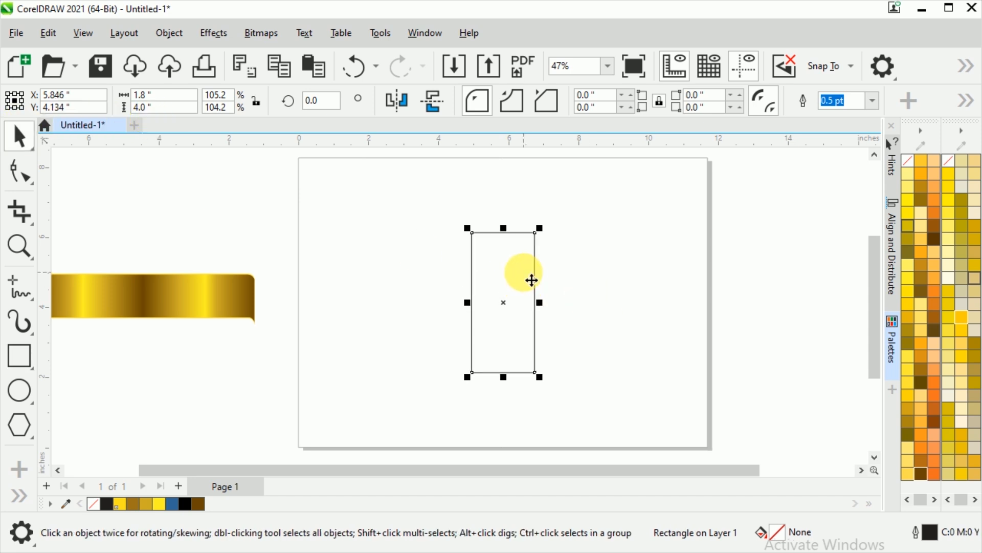
{"action": "scroll", "coordinate": [532, 280], "scroll_direction": "up", "scroll_amount": 2}
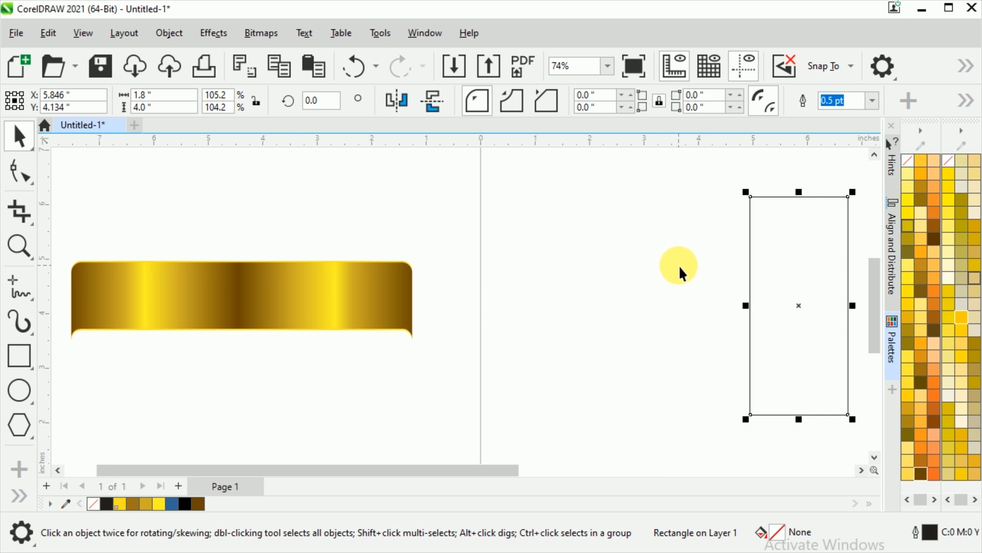
{"action": "key", "text": "z"}
{"action": "left_click_drag", "start_coordinate": [721, 190], "coordinate": [798, 433]}
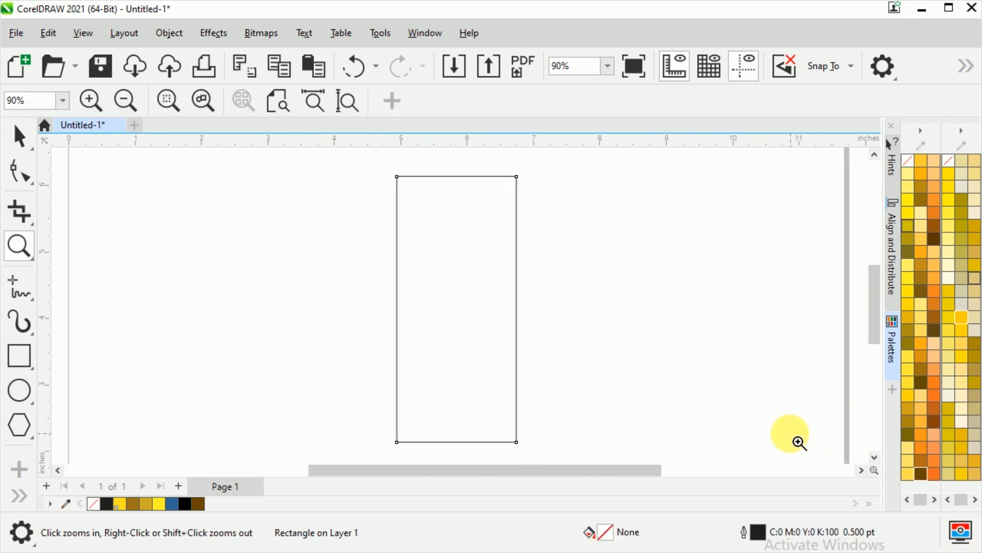
{"action": "left_click", "coordinate": [21, 171]}
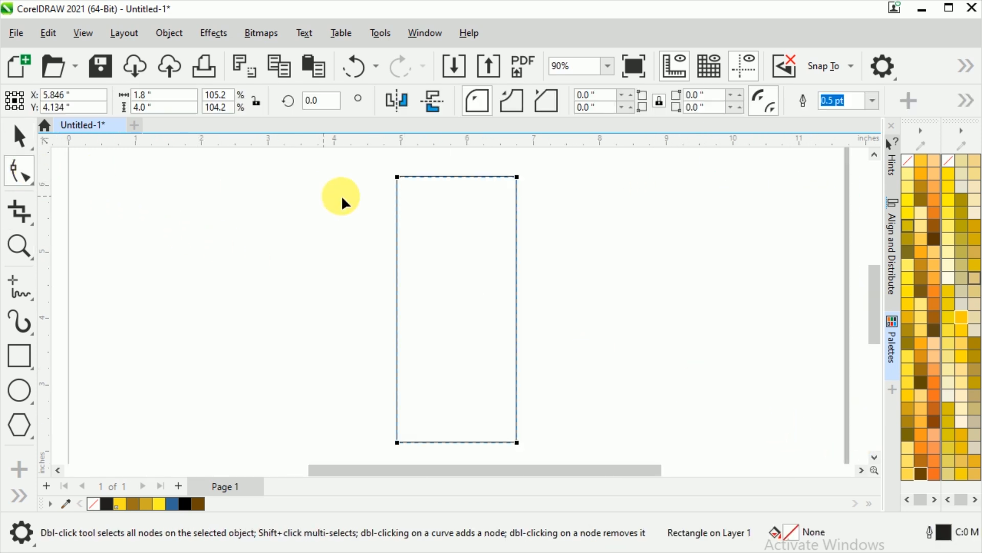
{"action": "left_click_drag", "start_coordinate": [398, 177], "coordinate": [431, 342]}
{"action": "left_click", "coordinate": [30, 131]}
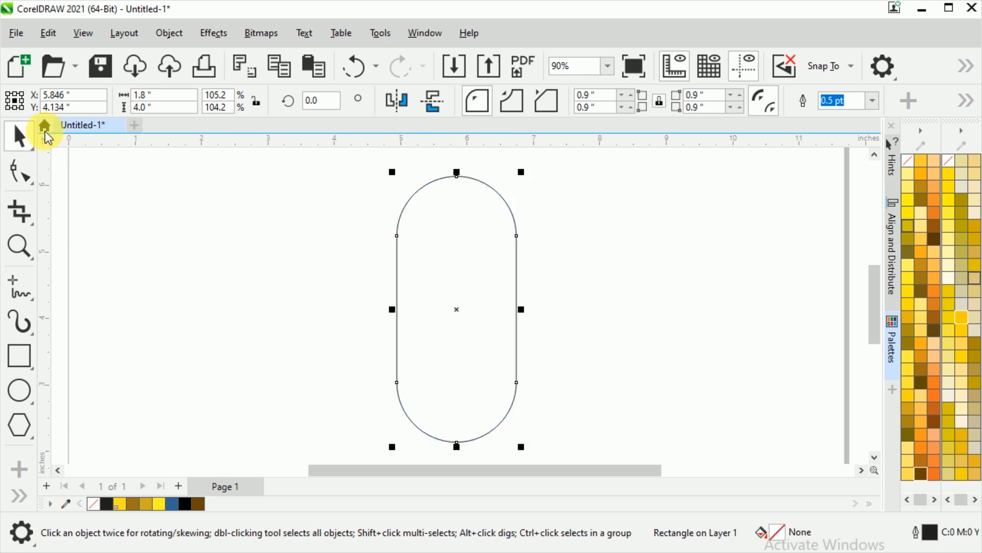
- Duplicate the rounded shape in place by copy and paste, and rotate the copy to 90 degrees
{"action": "right_click", "coordinate": [481, 231]}
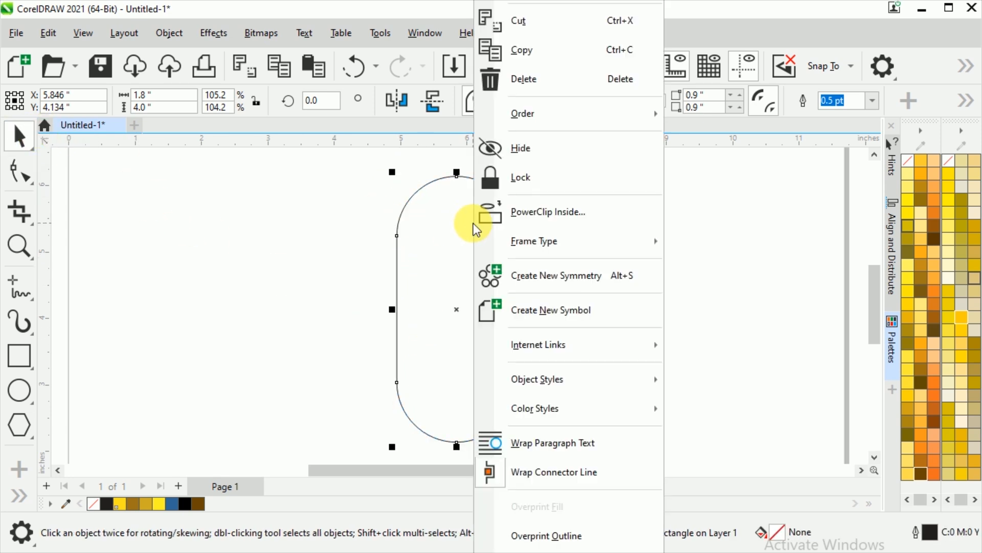
{"action": "left_click", "coordinate": [550, 48]}
{"action": "left_click", "coordinate": [674, 301]}
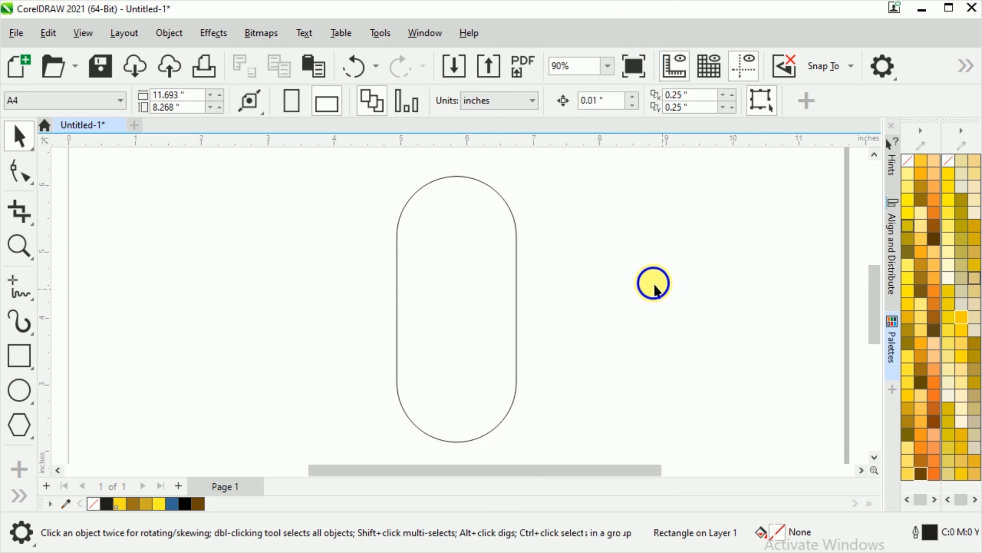
{"action": "right_click", "coordinate": [653, 286]}
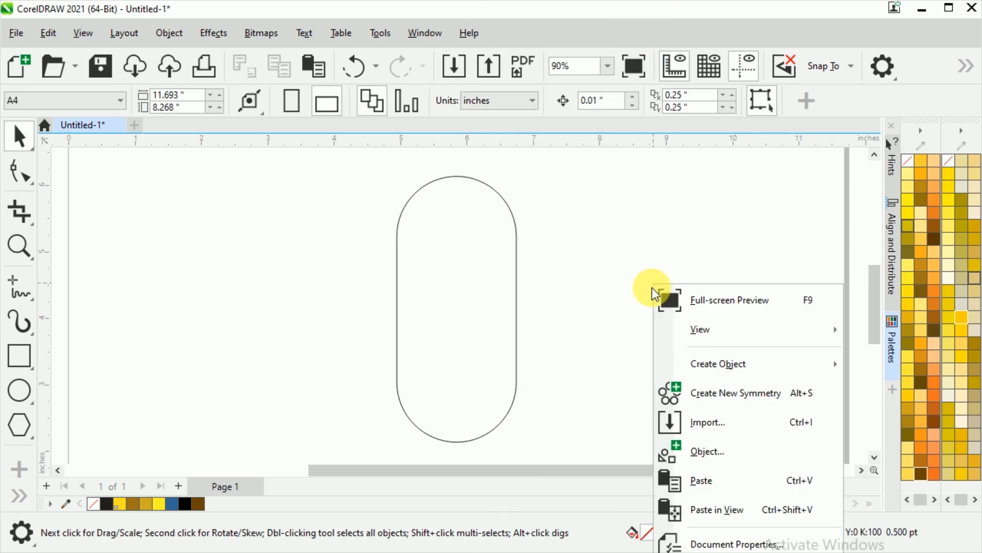
{"action": "left_click", "coordinate": [688, 475]}
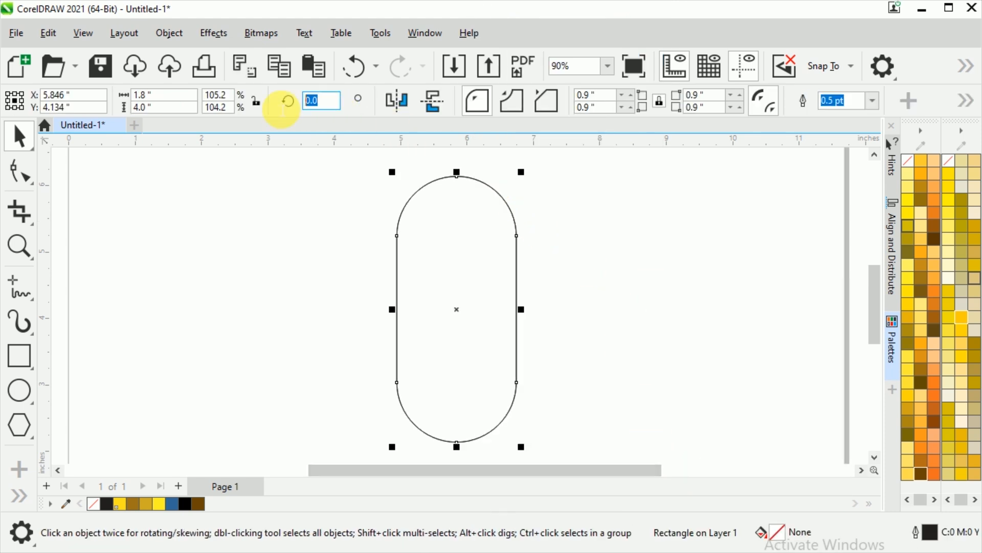
{"action": "type", "text": "90"}
{"action": "key", "text": "Return"}
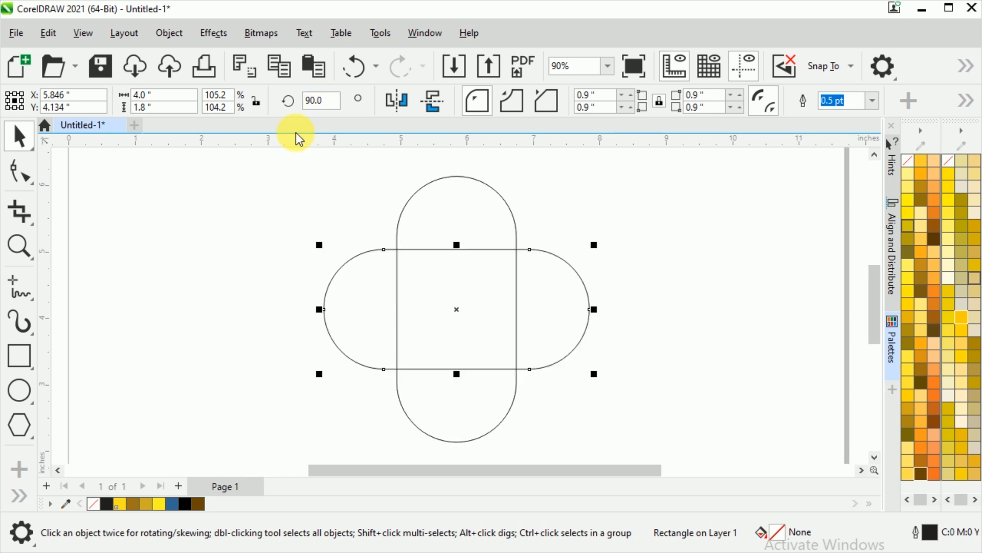
- Delete the inner left and upper segments where the two rounded shapes overlap, using Virtual Segment Delete
{"action": "left_click", "coordinate": [32, 225]}
{"action": "left_click", "coordinate": [96, 272]}
{"action": "left_click", "coordinate": [397, 307]}
{"action": "left_click_drag", "start_coordinate": [460, 225], "coordinate": [438, 272]}
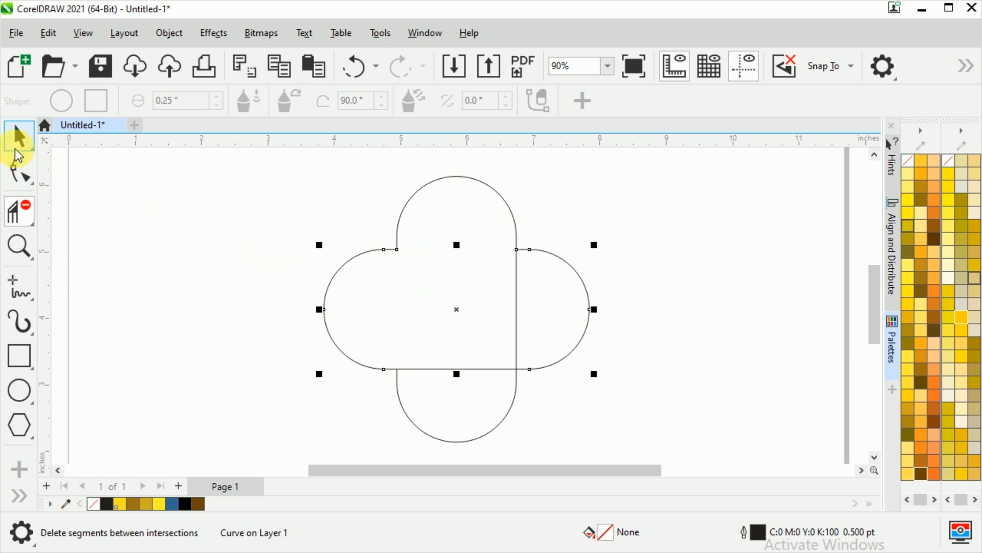
{"action": "left_click", "coordinate": [19, 143]}
- Create a blue heart shape from the enclosed upper-left region of the overlapping outlines with Smart Fill
{"action": "left_click", "coordinate": [19, 495]}
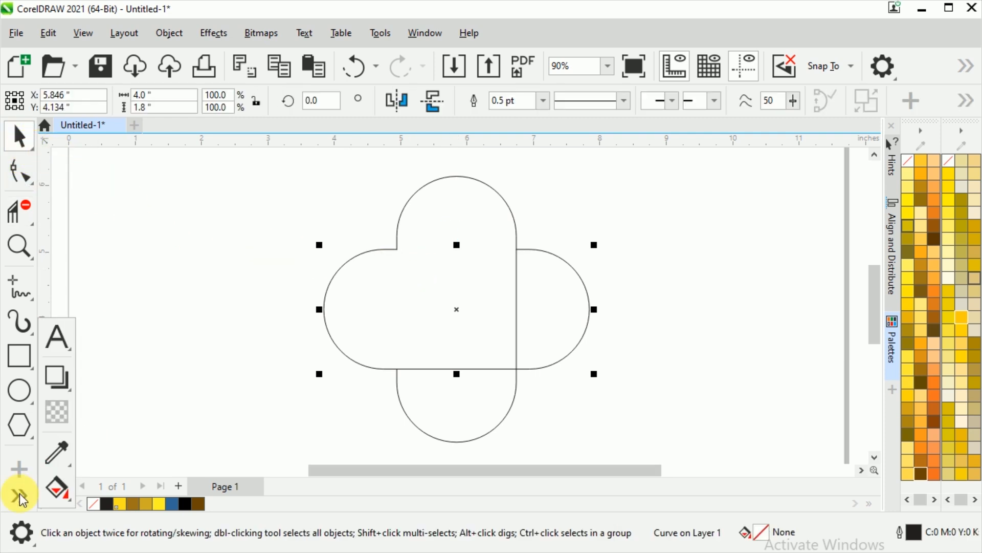
{"action": "left_click", "coordinate": [72, 498]}
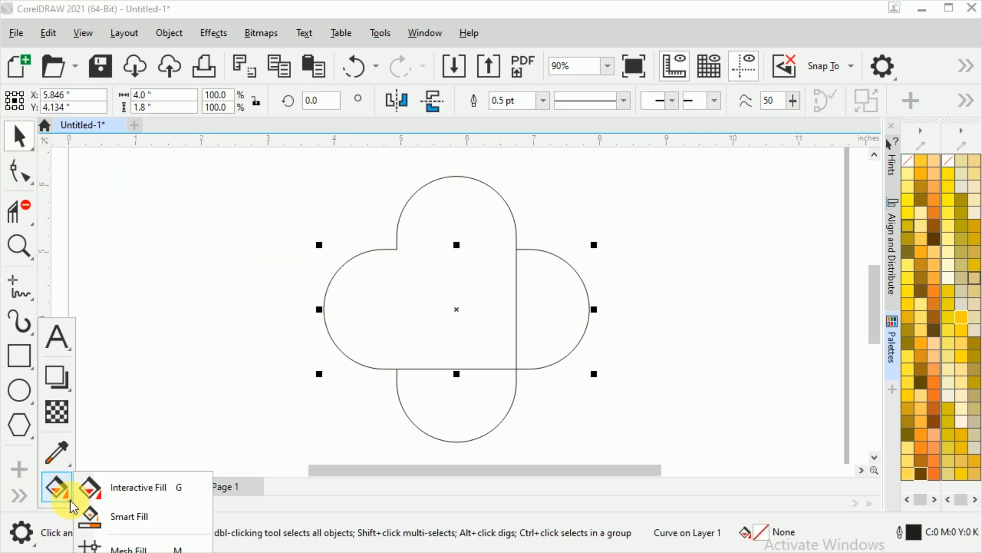
{"action": "left_click", "coordinate": [130, 513]}
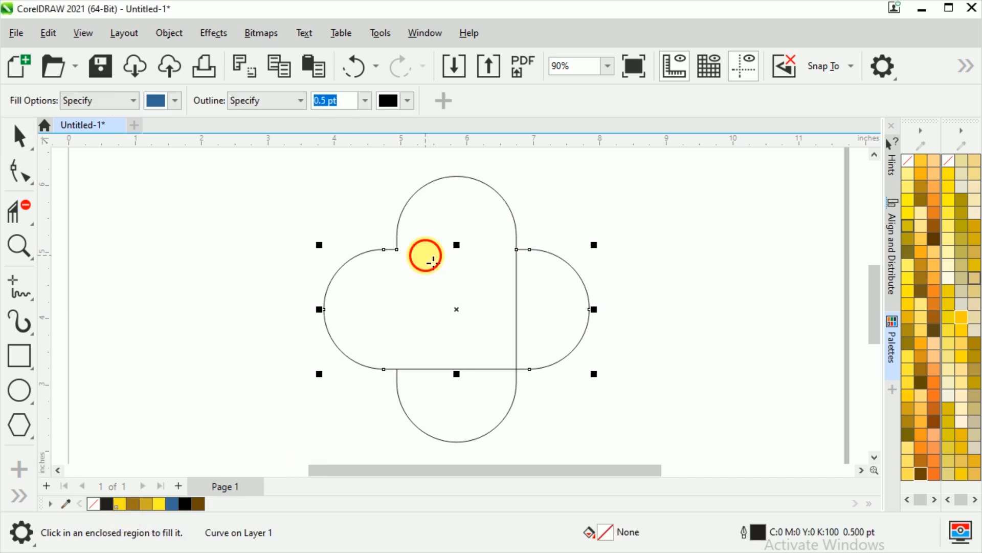
{"action": "left_click", "coordinate": [433, 261]}
{"action": "left_click", "coordinate": [20, 137]}
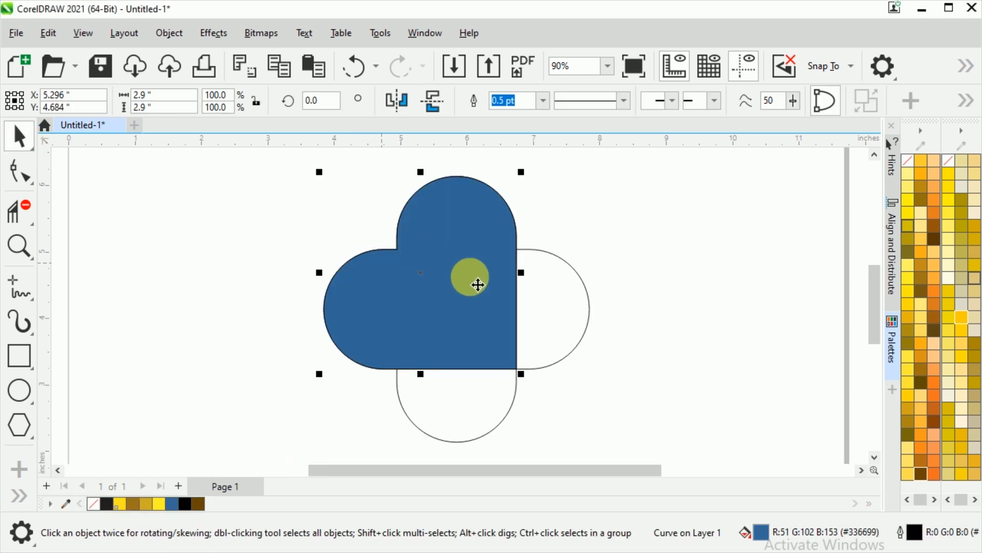
- Move the blue heart to the left of the source outlines and delete the two remaining outline curves
{"action": "left_click", "coordinate": [618, 247]}
{"action": "left_click", "coordinate": [322, 272]}
{"action": "left_click_drag", "start_coordinate": [479, 266], "coordinate": [303, 269]}
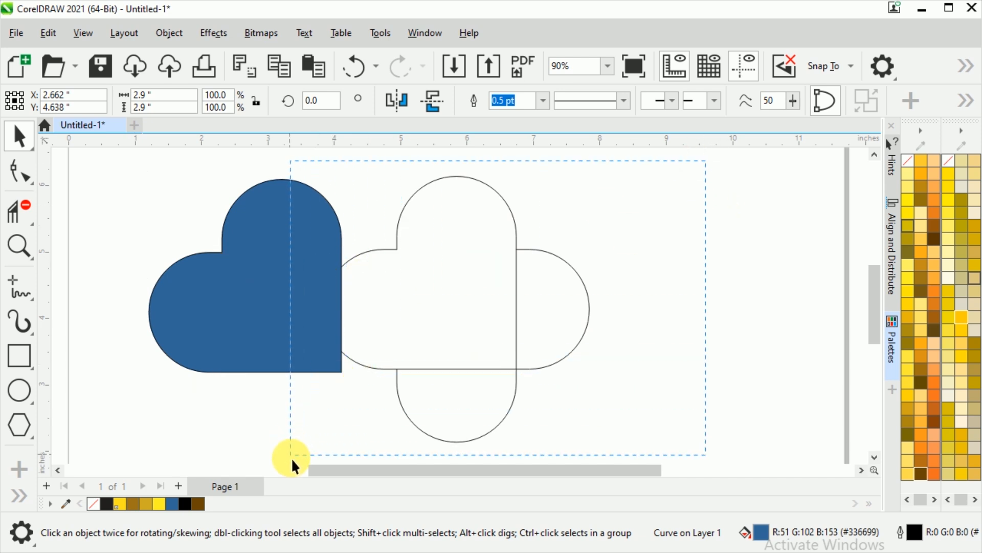
{"action": "left_click_drag", "start_coordinate": [290, 451], "coordinate": [307, 450]}
{"action": "right_click", "coordinate": [454, 290]}
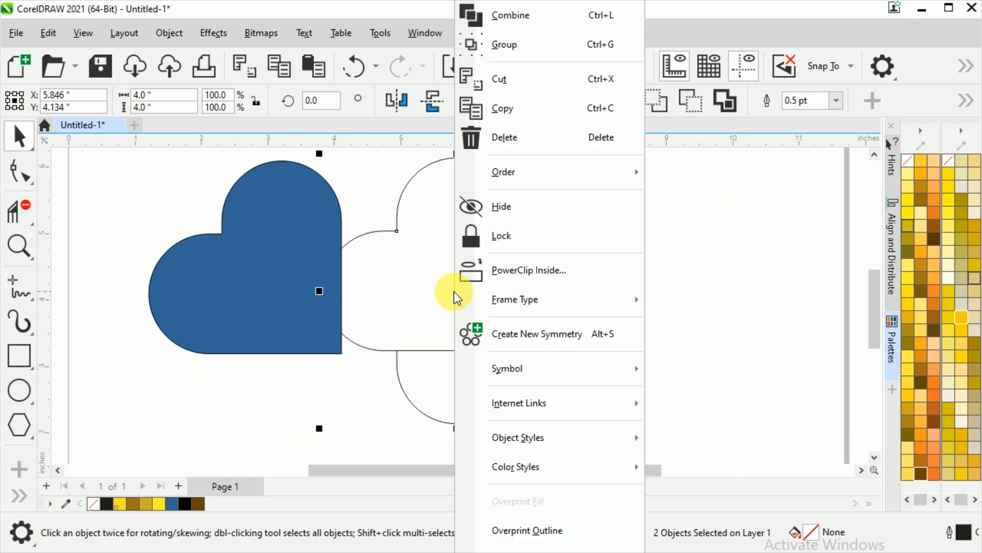
{"action": "left_click", "coordinate": [499, 138]}
- Center the blue heart on the page and rotate it to 315 degrees so it stands upright
{"action": "left_click", "coordinate": [287, 285]}
{"action": "key", "text": "p"}
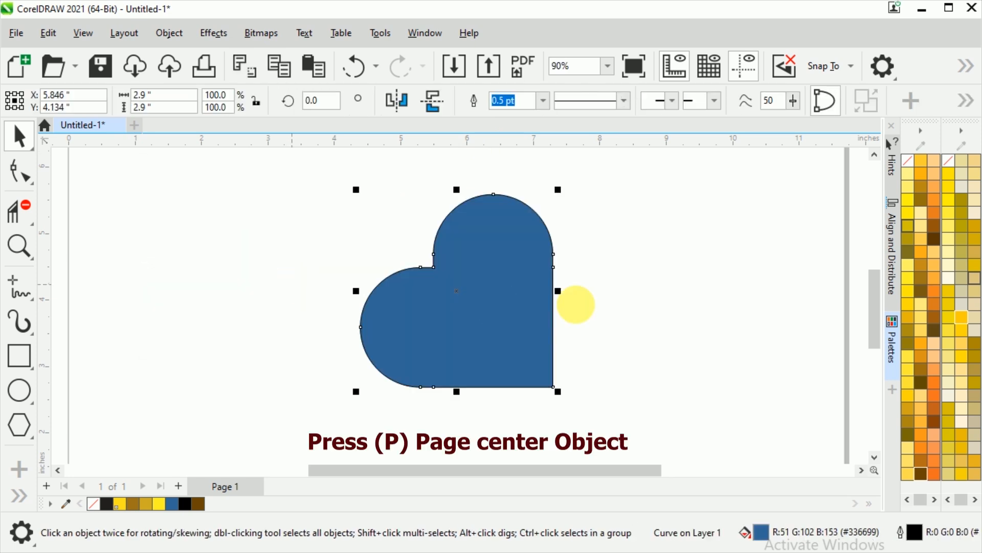
{"action": "left_click", "coordinate": [509, 271]}
{"action": "left_click_drag", "start_coordinate": [560, 190], "coordinate": [598, 293]}
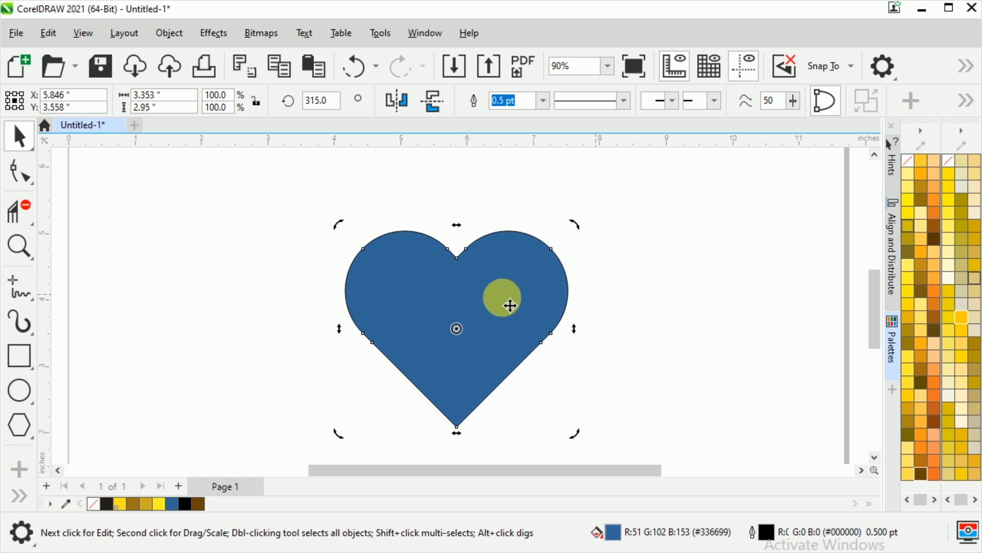
{"action": "left_click", "coordinate": [710, 243]}
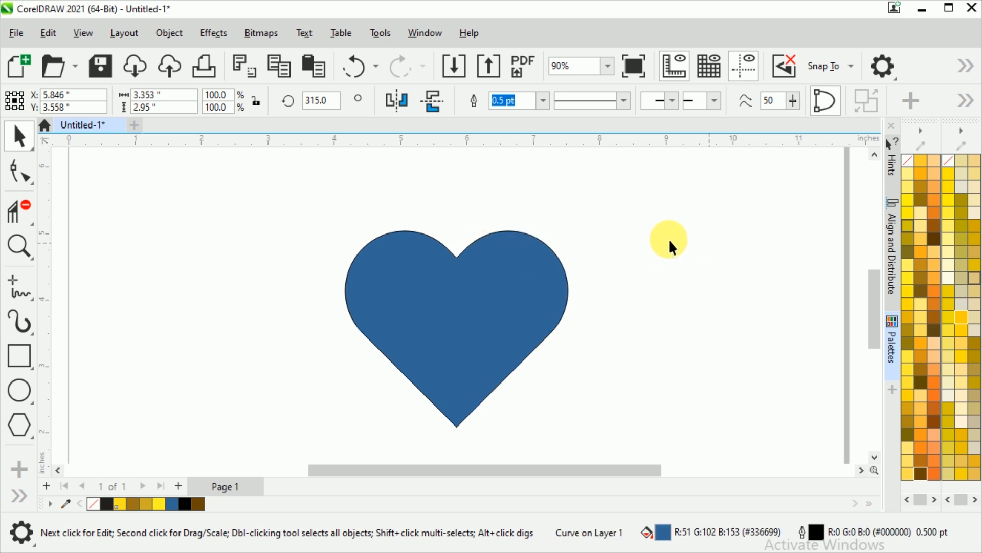
- Set the heart's outline width to 2.0 pt
{"action": "left_click", "coordinate": [509, 259]}
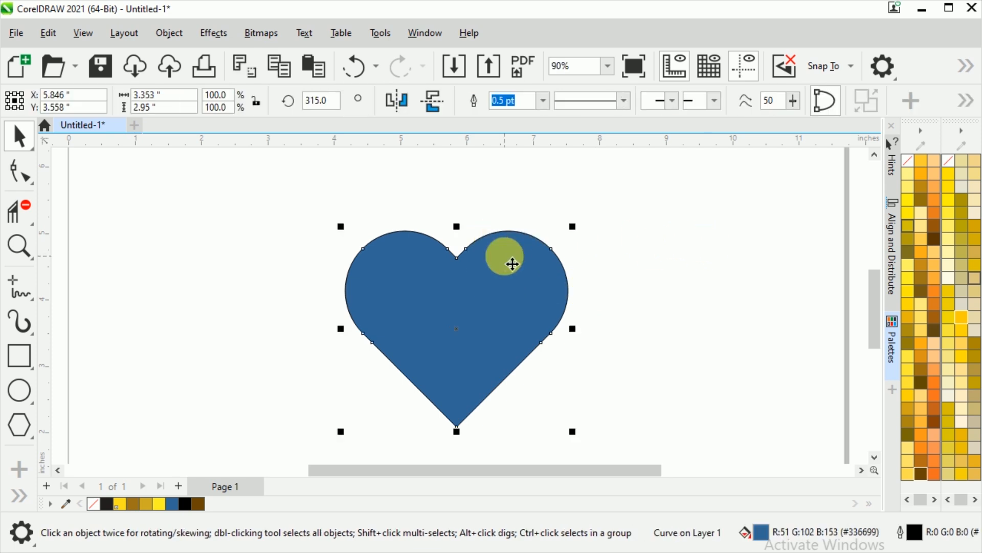
{"action": "left_click", "coordinate": [541, 110]}
{"action": "left_click", "coordinate": [515, 186]}
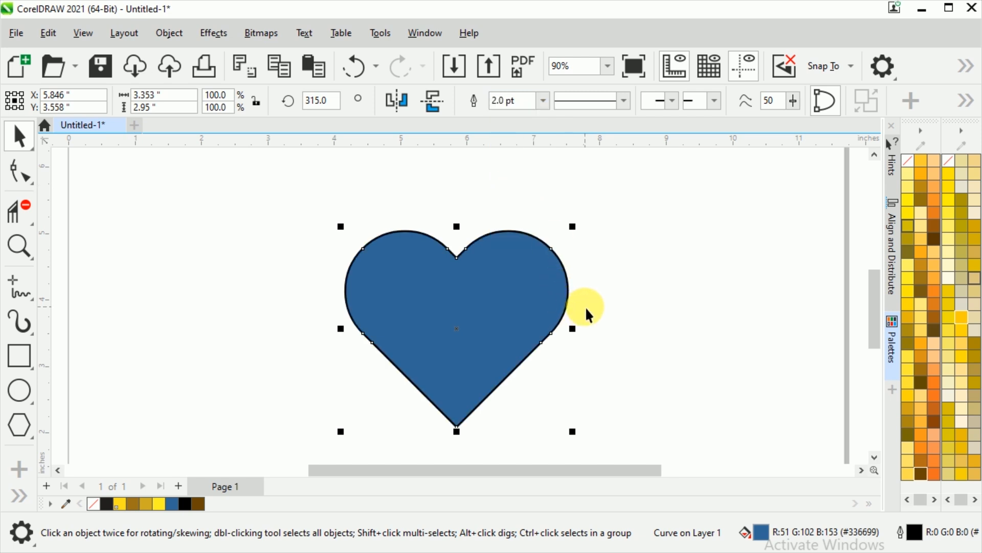
- Remove the heart's fill and convert its outline to an object
{"action": "left_click_drag", "start_coordinate": [509, 348], "coordinate": [502, 312]}
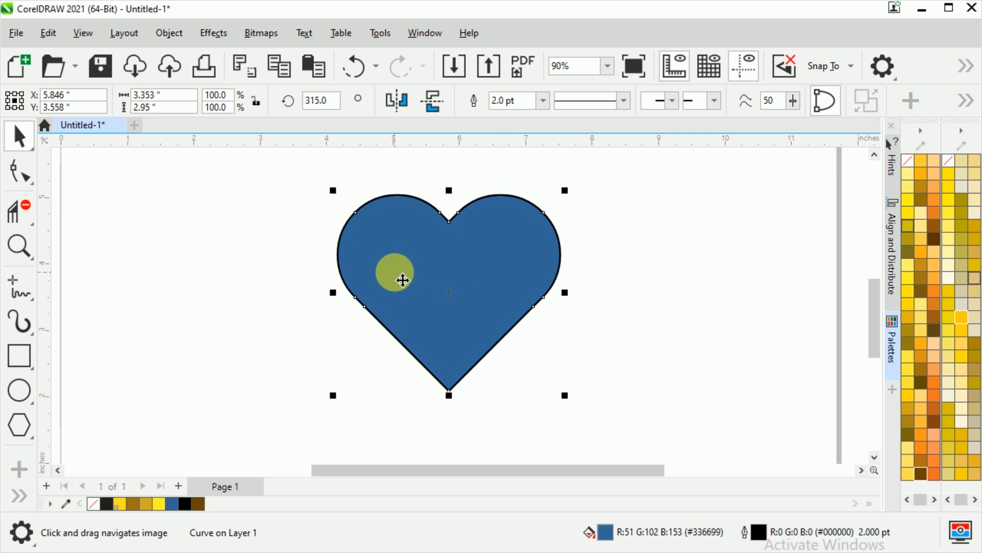
{"action": "key", "text": "z"}
{"action": "left_click_drag", "start_coordinate": [339, 183], "coordinate": [575, 413]}
{"action": "double_click", "coordinate": [19, 136]}
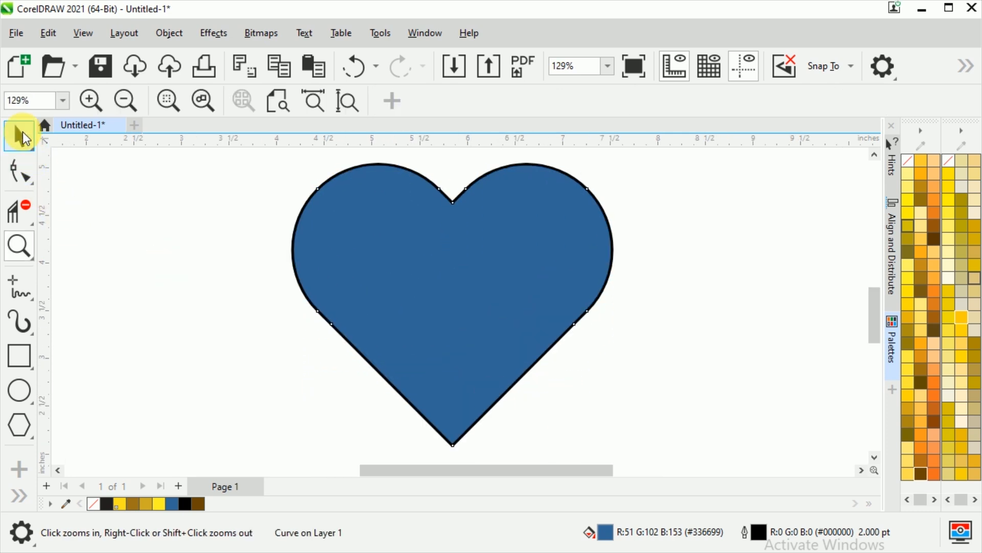
{"action": "left_click", "coordinate": [906, 162]}
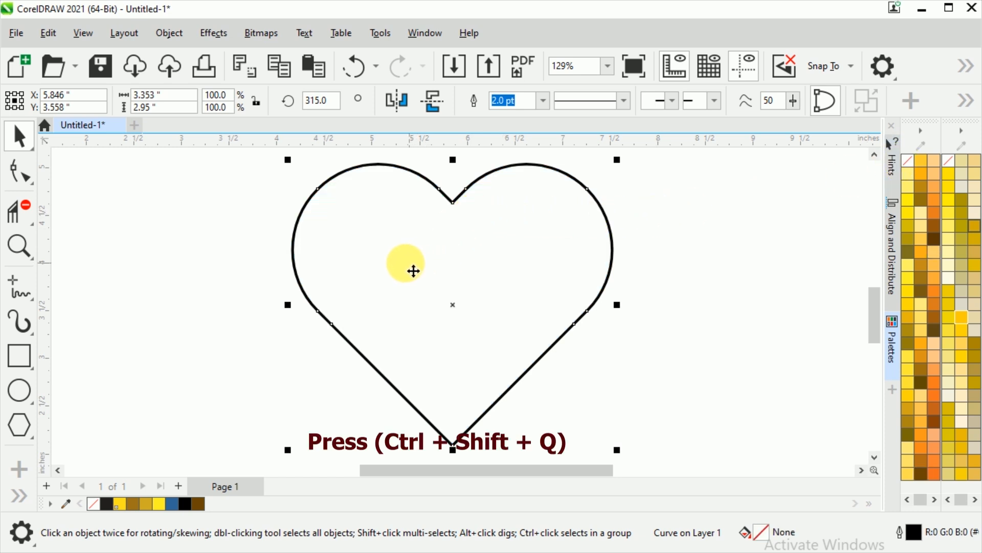
{"action": "key", "text": "ctrl+shift+q"}
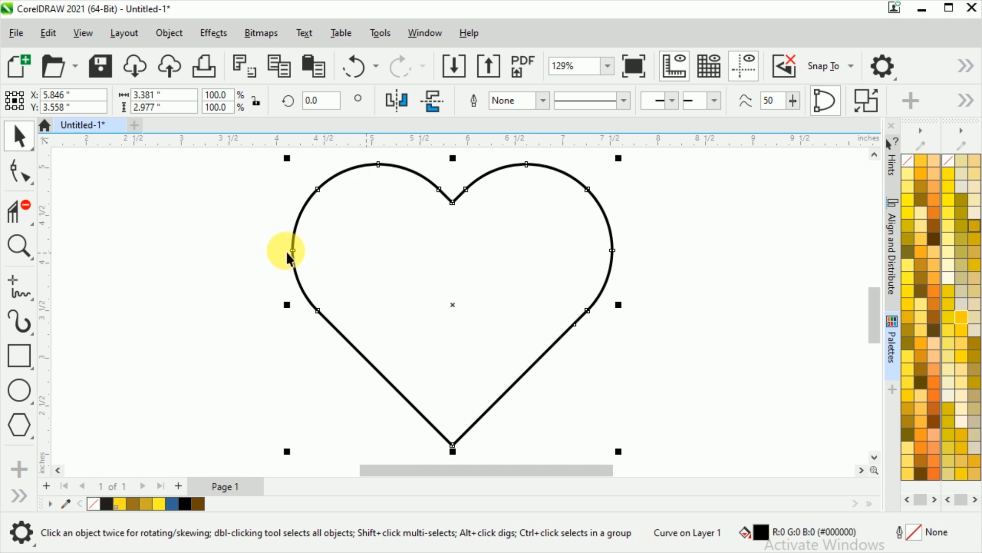
{"action": "left_click", "coordinate": [250, 262]}
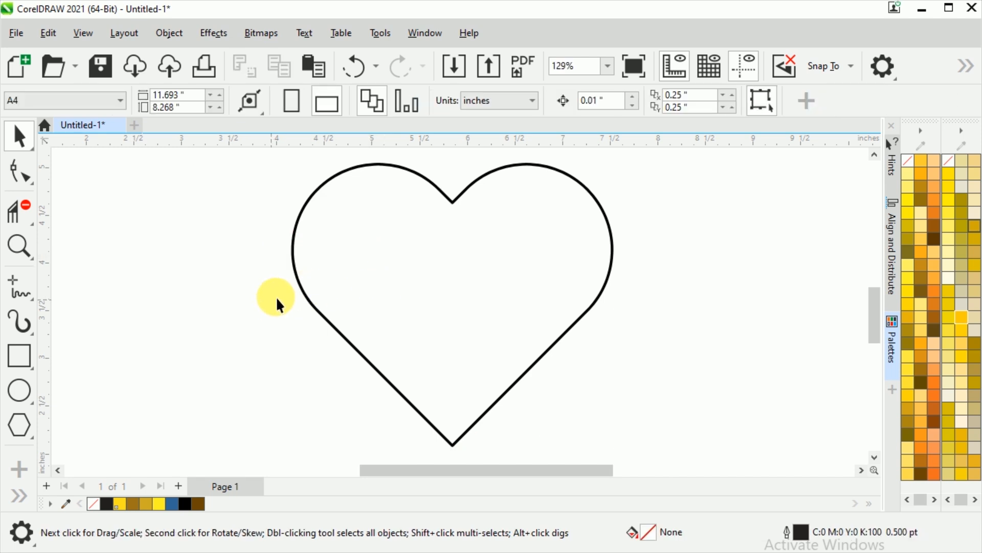
- Scale the gold gradient bar down to about 2.85 inches wide and place it beside the heart's upper left
{"action": "scroll", "coordinate": [535, 352], "scroll_direction": "down", "scroll_amount": 3}
{"action": "left_click", "coordinate": [109, 291]}
{"action": "left_click_drag", "start_coordinate": [109, 288], "coordinate": [389, 230]}
{"action": "scroll", "coordinate": [378, 292], "scroll_direction": "up", "scroll_amount": 2}
{"action": "left_click_drag", "start_coordinate": [209, 203], "coordinate": [314, 234]}
{"action": "scroll", "coordinate": [463, 332], "scroll_direction": "up", "scroll_amount": 1}
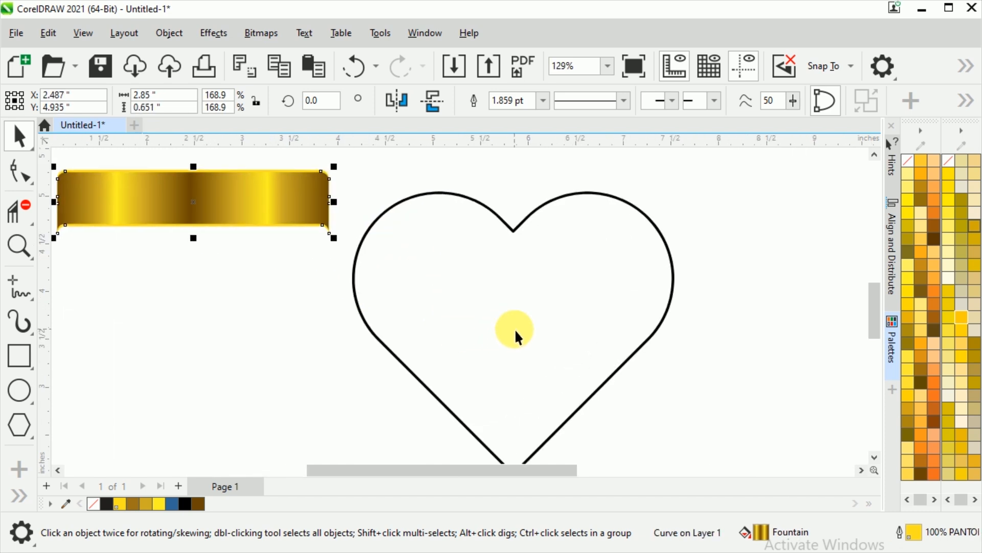
{"action": "scroll", "coordinate": [264, 224], "scroll_direction": "down", "scroll_amount": 1}
- Copy only the fill property from the gold gradient bar onto the heart-shaped outline object
{"action": "left_click", "coordinate": [361, 226]}
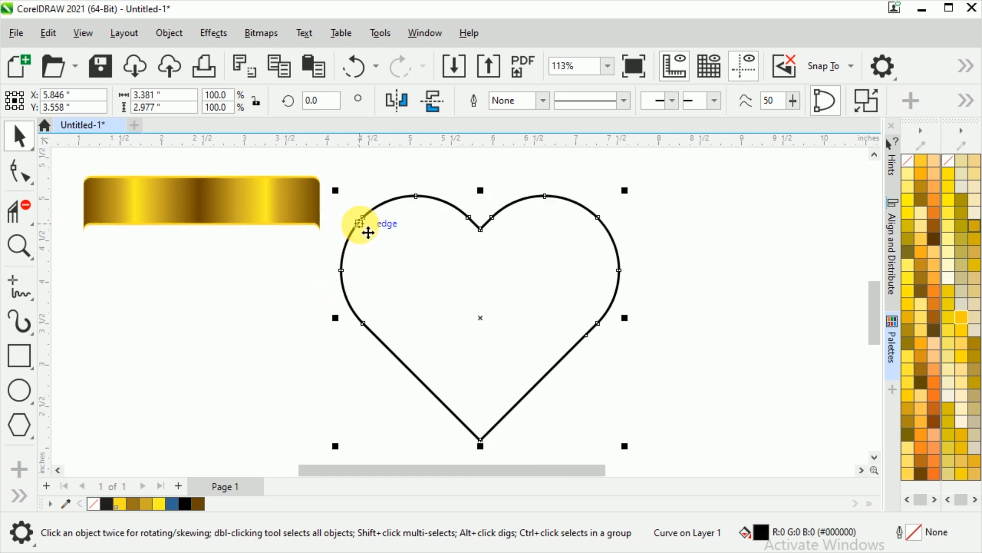
{"action": "left_click", "coordinate": [57, 34]}
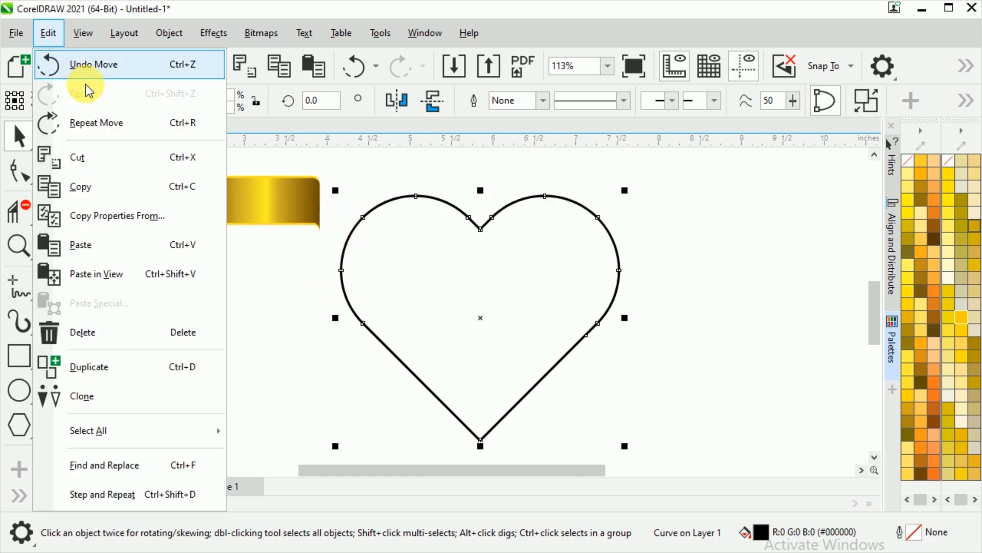
{"action": "left_click", "coordinate": [104, 219]}
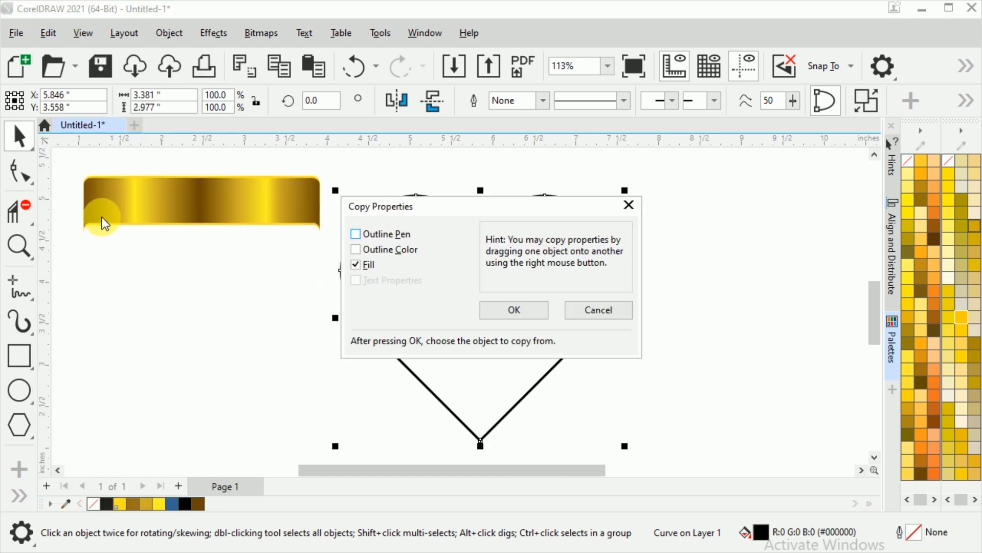
{"action": "left_click", "coordinate": [511, 309]}
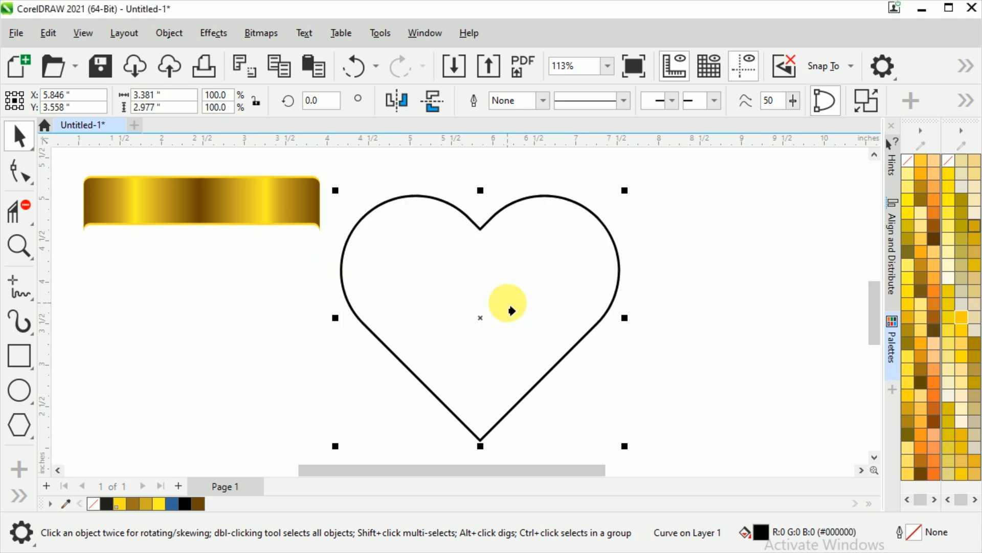
{"action": "left_click", "coordinate": [199, 215]}
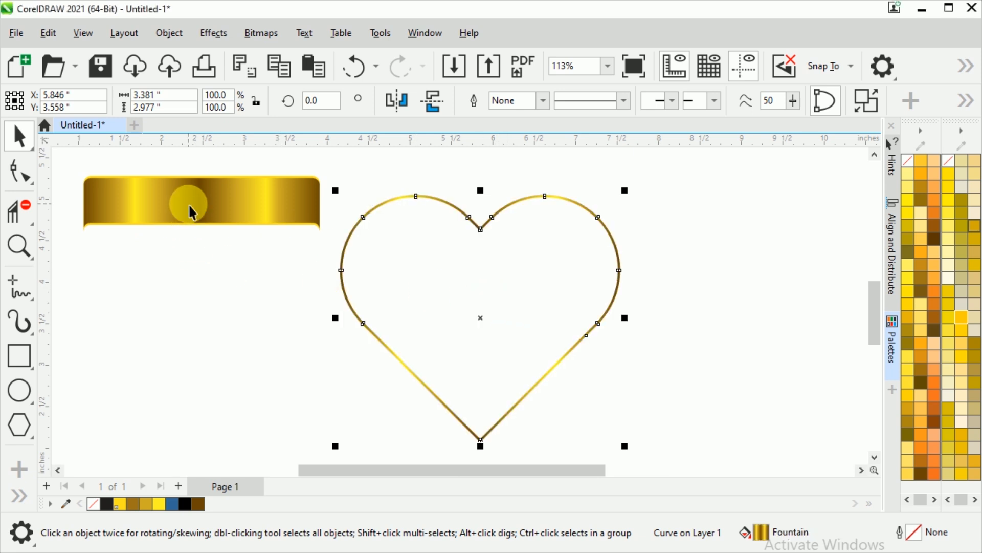
{"action": "left_click", "coordinate": [692, 319]}
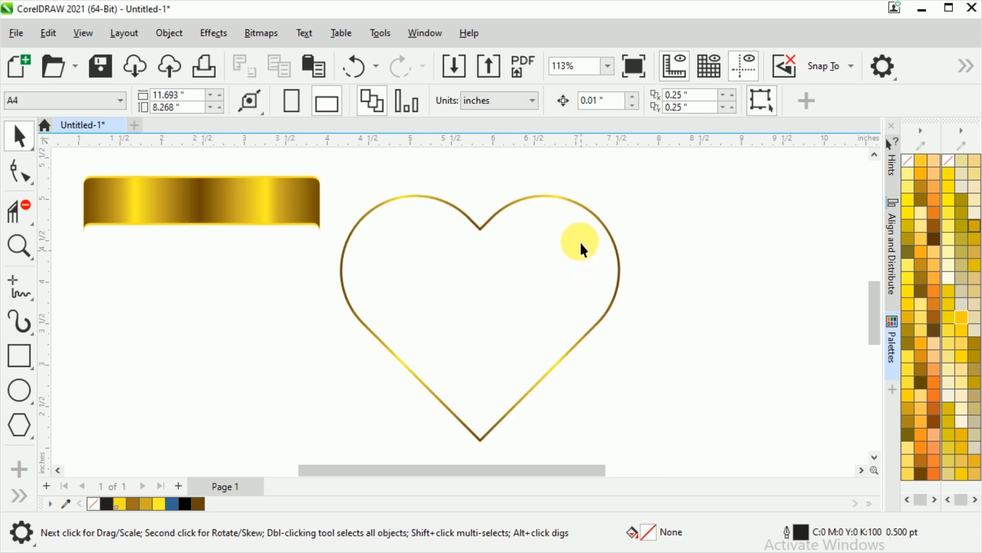
{"action": "left_click", "coordinate": [599, 216]}
{"action": "scroll", "coordinate": [582, 324], "scroll_direction": "up", "scroll_amount": 2}
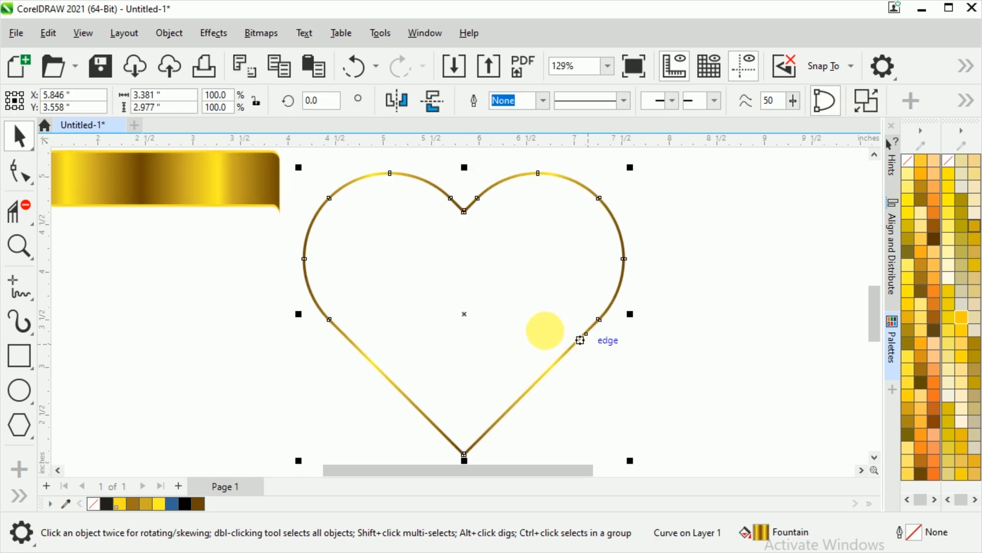
- Duplicate the gold heart outline in place and scale the copy to 28% about its centre, about 0.946 inches wide
{"action": "left_click", "coordinate": [458, 314]}
{"action": "right_click", "coordinate": [465, 316]}
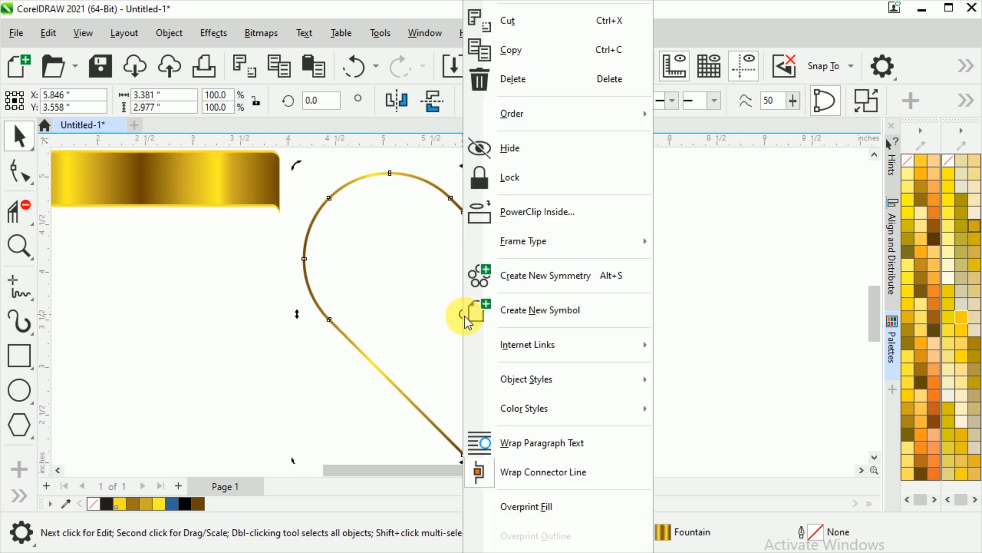
{"action": "left_click", "coordinate": [532, 51]}
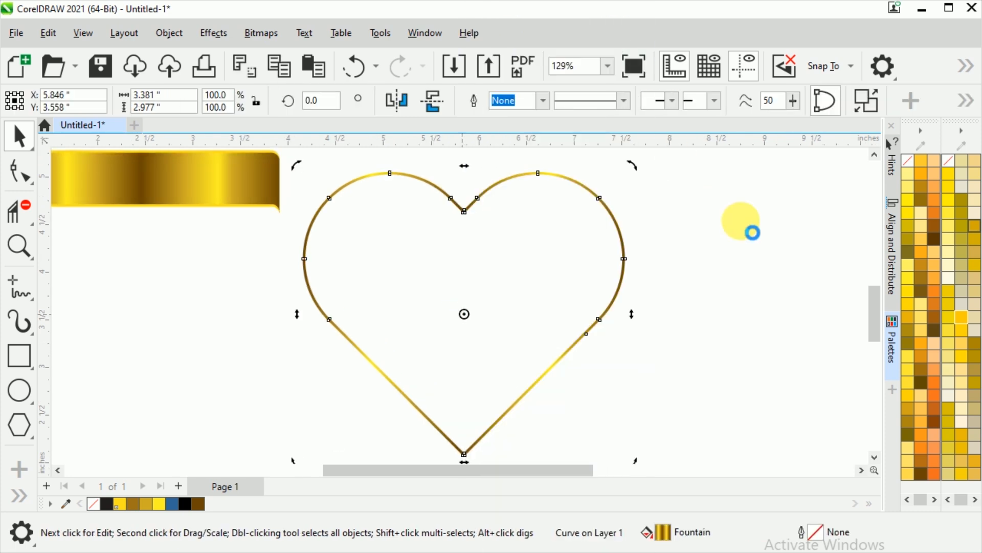
{"action": "right_click", "coordinate": [723, 222]}
{"action": "left_click", "coordinate": [748, 425]}
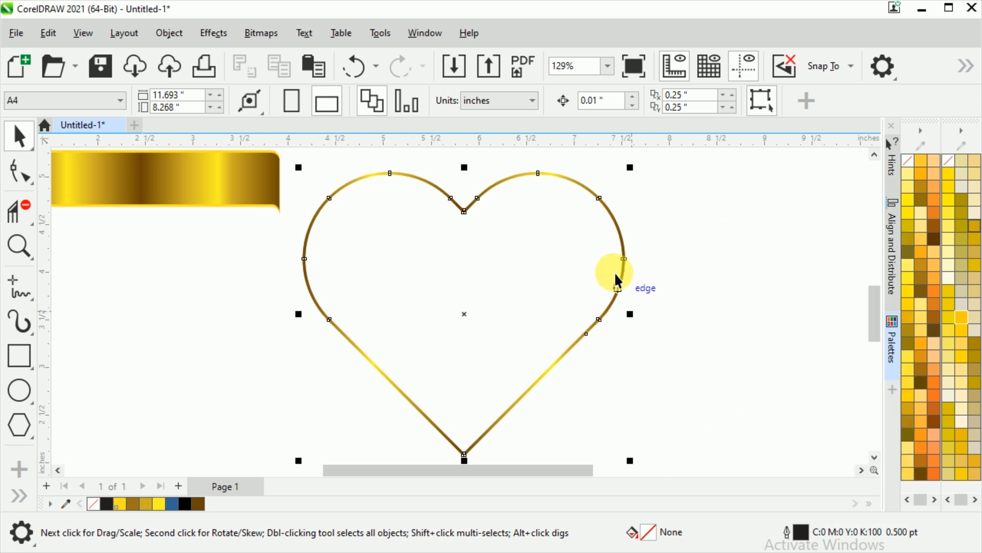
{"action": "left_click_drag", "start_coordinate": [631, 180], "coordinate": [561, 273]}
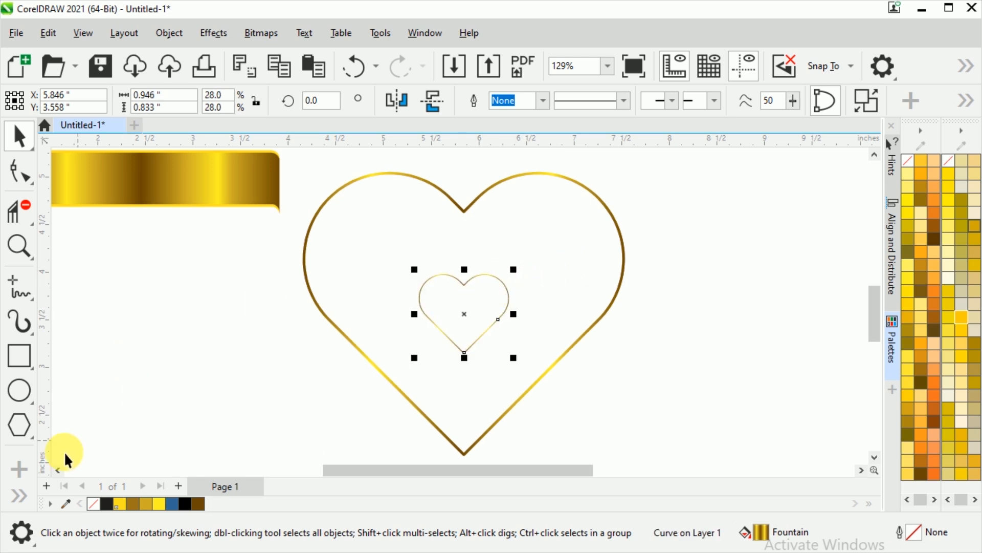
- Blend the small inner heart with the large outer heart using 20 steps
{"action": "left_click", "coordinate": [27, 492]}
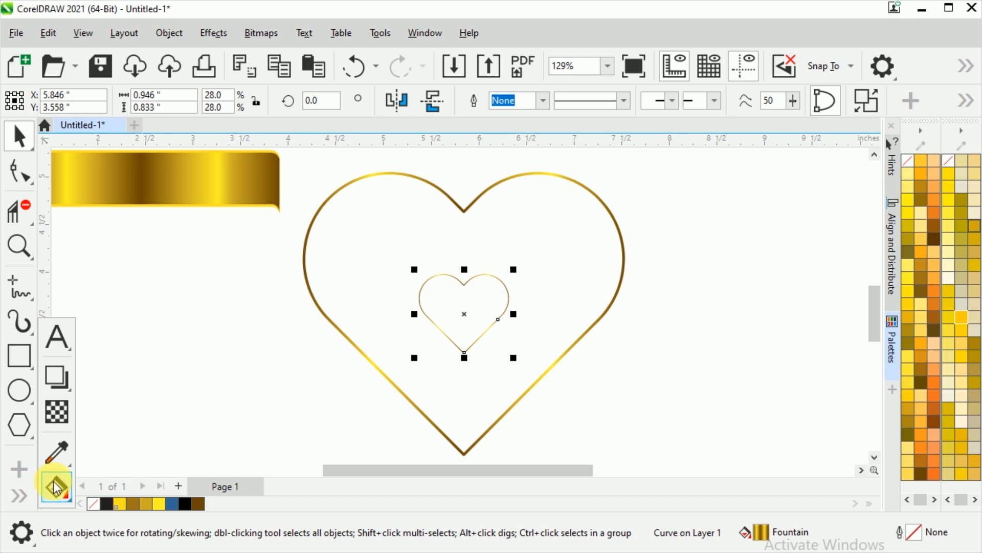
{"action": "left_click", "coordinate": [72, 389]}
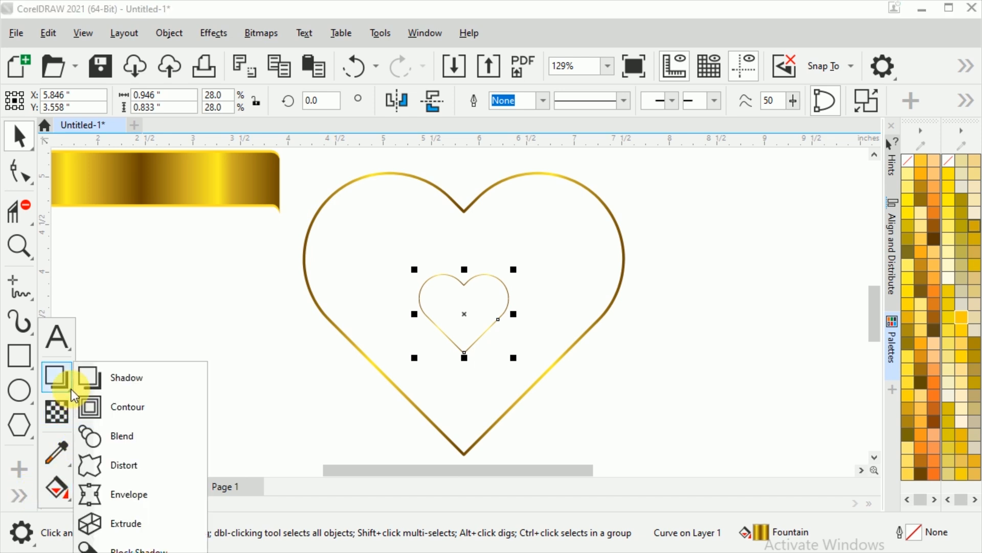
{"action": "left_click", "coordinate": [121, 438]}
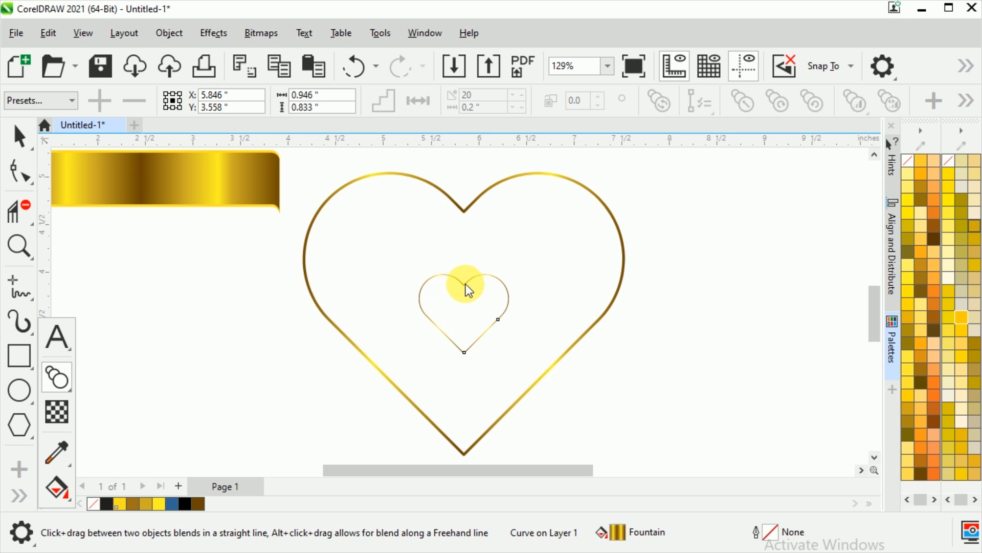
{"action": "left_click_drag", "start_coordinate": [464, 293], "coordinate": [471, 253]}
{"action": "left_click_drag", "start_coordinate": [466, 212], "coordinate": [466, 213]}
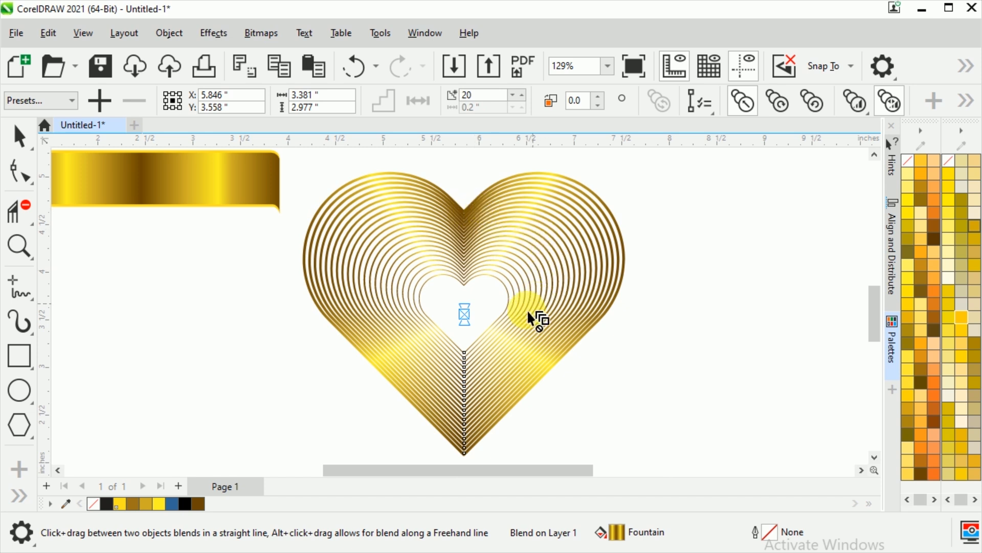
- Rotate the blend's inner control heart 45° counterclockwise about the centre of the large heart
{"action": "left_click", "coordinate": [31, 134]}
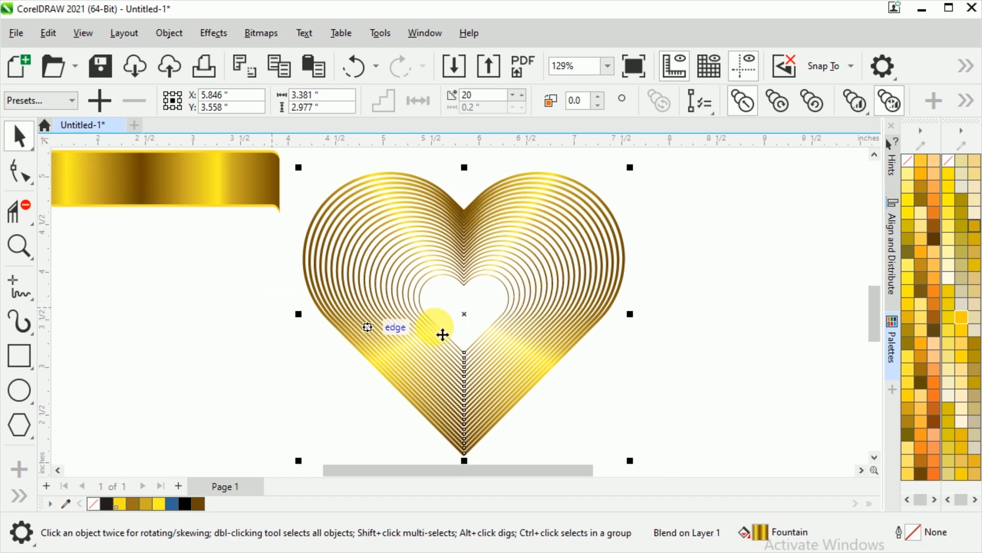
{"action": "left_click", "coordinate": [468, 305]}
{"action": "left_click", "coordinate": [494, 280]}
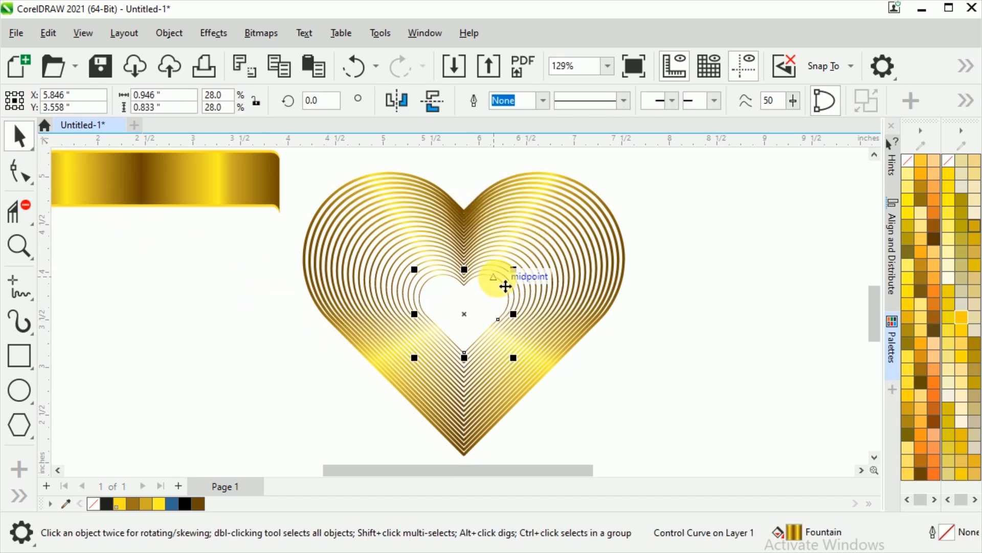
{"action": "left_click", "coordinate": [466, 316]}
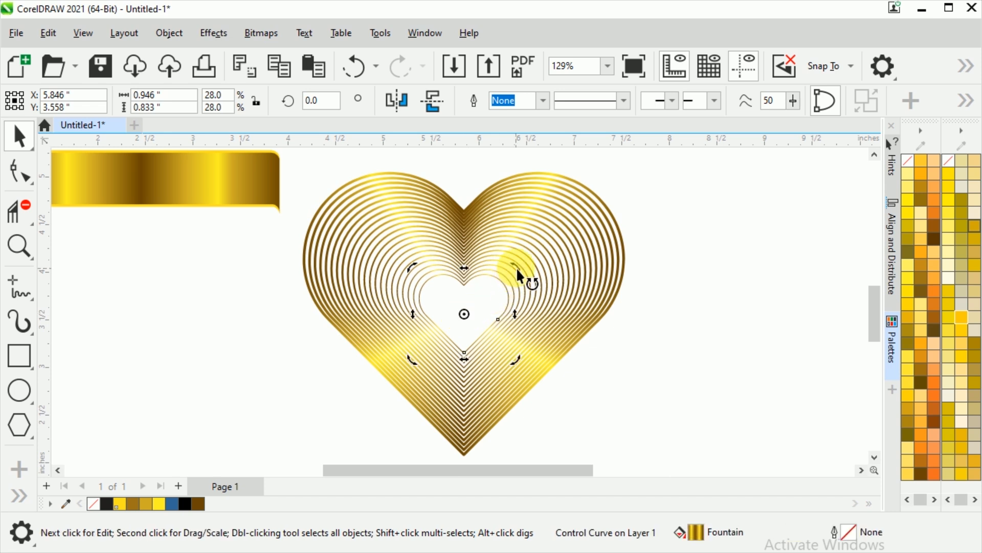
{"action": "left_click_drag", "start_coordinate": [516, 267], "coordinate": [458, 231]}
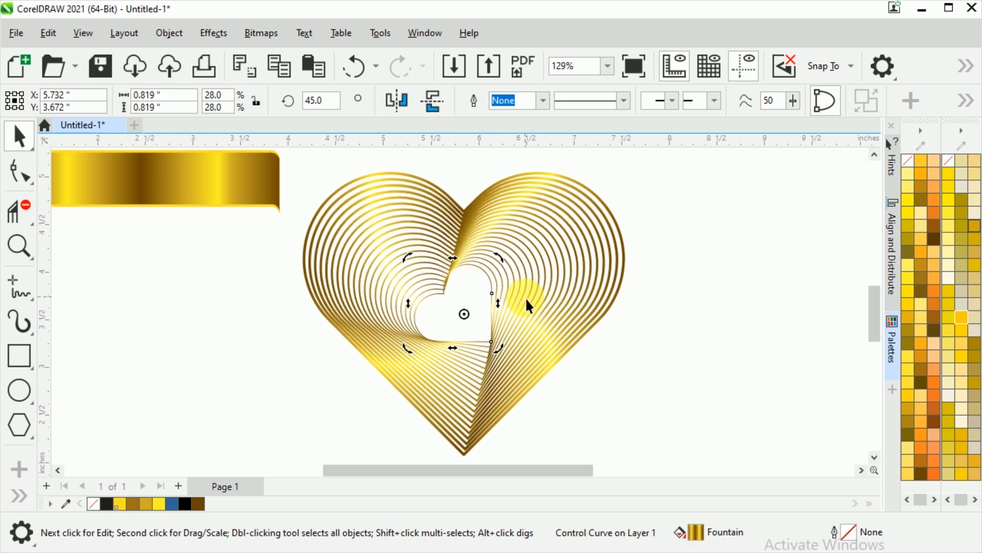
{"action": "left_click", "coordinate": [225, 254]}
- Scale the whole heart blend down to about 1.64 inches wide and centre it on the page
{"action": "scroll", "coordinate": [269, 262], "scroll_direction": "down", "scroll_amount": 2}
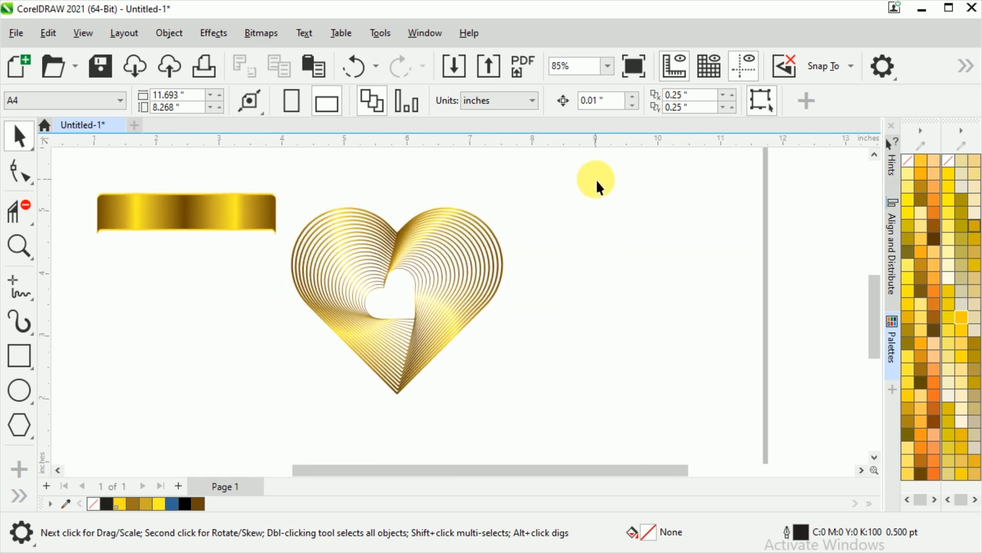
{"action": "left_click_drag", "start_coordinate": [215, 416], "coordinate": [220, 418]}
{"action": "left_click_drag", "start_coordinate": [286, 402], "coordinate": [308, 395]}
{"action": "scroll", "coordinate": [394, 253], "scroll_direction": "down", "scroll_amount": 3}
{"action": "left_click_drag", "start_coordinate": [344, 309], "coordinate": [361, 297]}
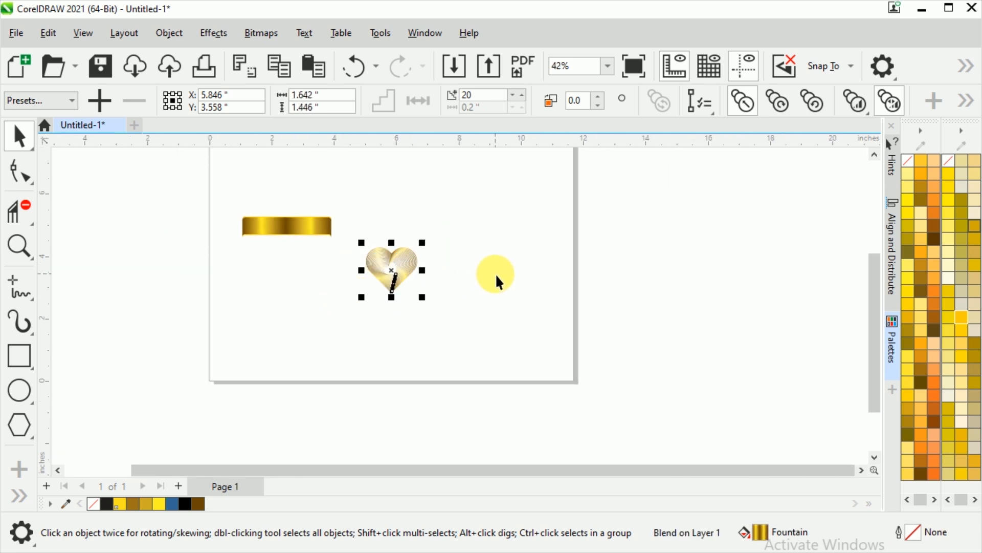
{"action": "key", "text": "p"}
{"action": "left_click", "coordinate": [477, 205]}
{"action": "left_click_drag", "start_coordinate": [477, 205], "coordinate": [489, 308]}
- Draw a circle about 3.89 inches in diameter around the heart and centre it on the page
{"action": "left_click", "coordinate": [26, 389]}
{"action": "left_click_drag", "start_coordinate": [340, 307], "coordinate": [464, 434]}
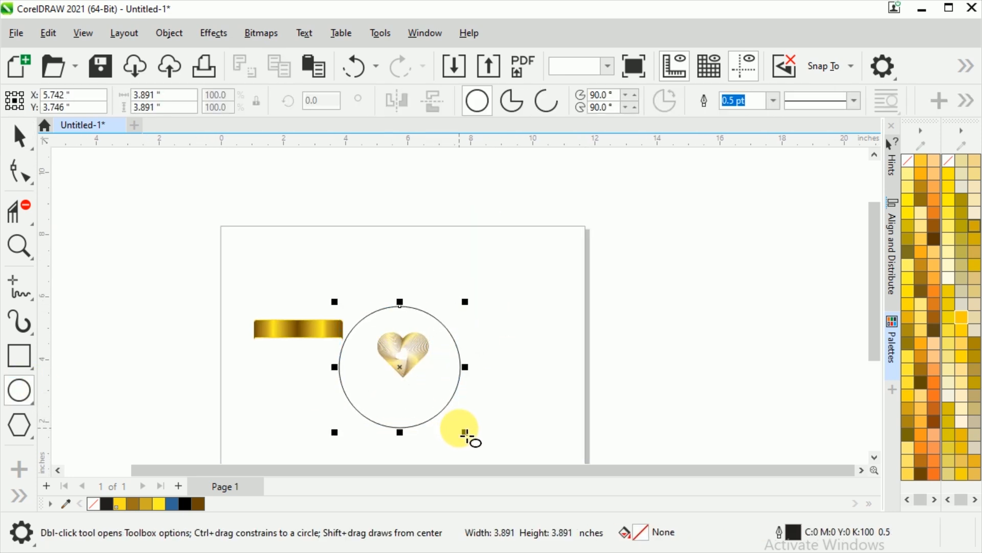
{"action": "left_click", "coordinate": [20, 136]}
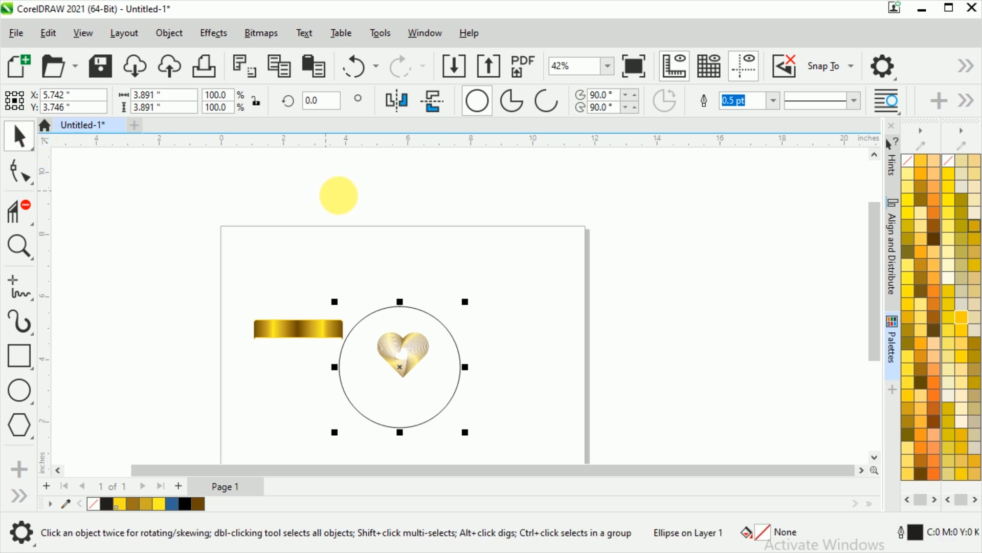
{"action": "key", "text": "p"}
- Shrink the heart blend and move it straight up so its centre sits on the circle's top edge
{"action": "left_click_drag", "start_coordinate": [481, 306], "coordinate": [395, 360]}
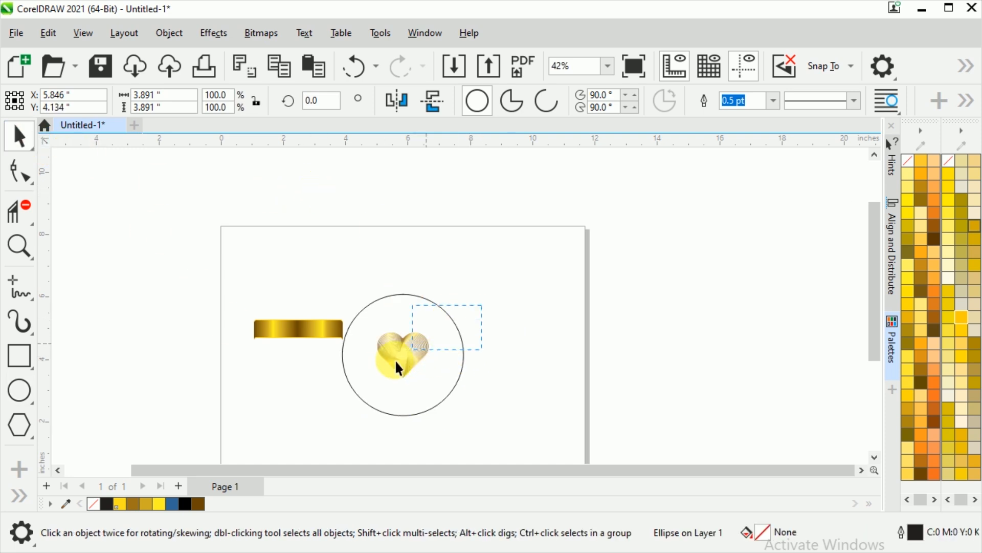
{"action": "scroll", "coordinate": [391, 385], "scroll_direction": "up", "scroll_amount": 2}
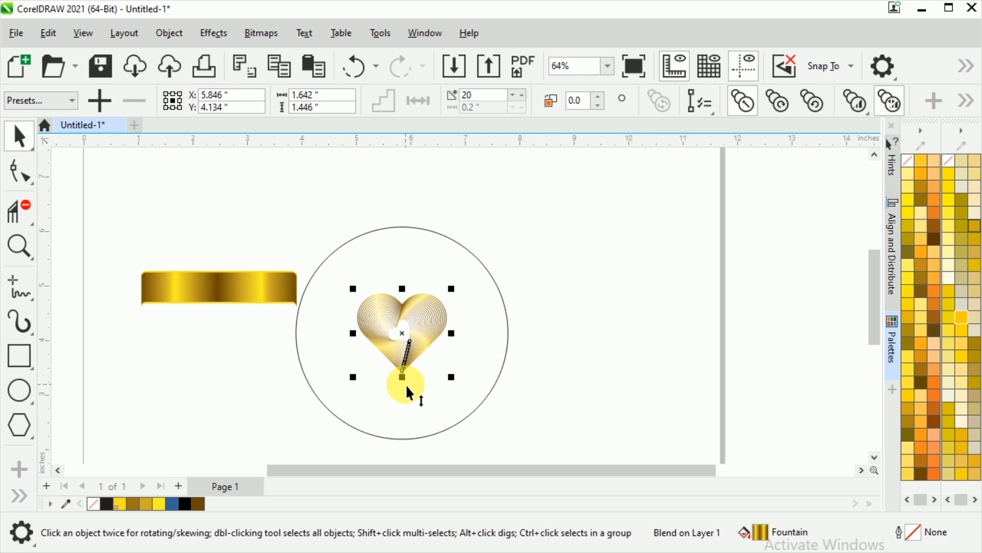
{"action": "left_click_drag", "start_coordinate": [456, 374], "coordinate": [443, 366]}
{"action": "left_click_drag", "start_coordinate": [411, 332], "coordinate": [403, 204]}
{"action": "left_click", "coordinate": [449, 166]}
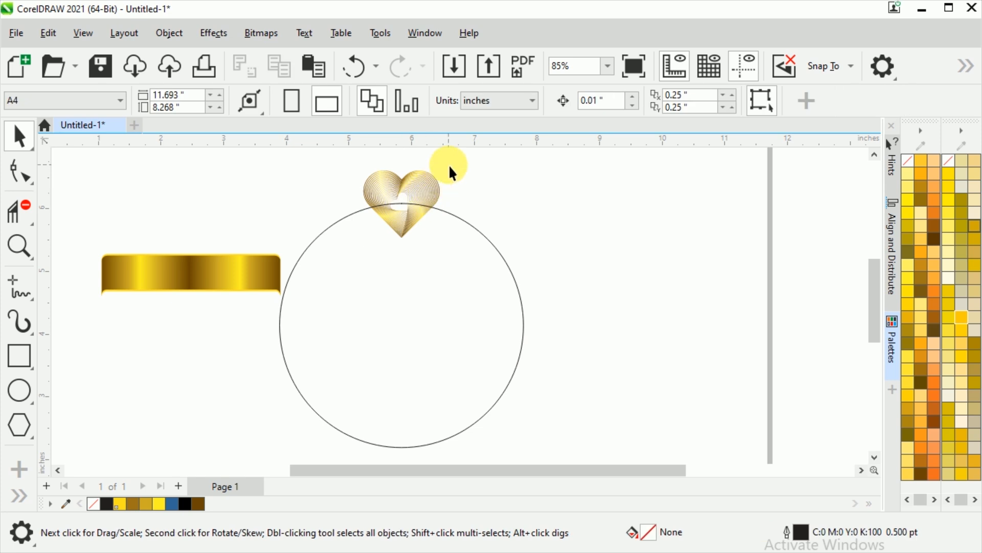
- Move the gold gradient bar away from the circle to about X 1.657, Y 6.373 inches
{"action": "scroll", "coordinate": [480, 189], "scroll_direction": "up", "scroll_amount": 1}
{"action": "left_click_drag", "start_coordinate": [189, 288], "coordinate": [133, 179]}
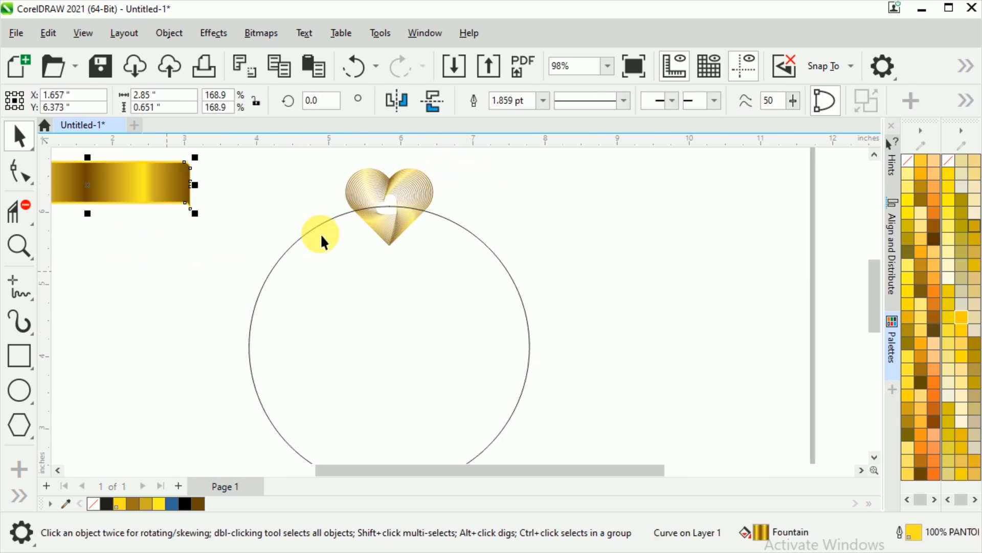
{"action": "left_click", "coordinate": [320, 233]}
- Open the Transform docker with its Rotate settings
{"action": "scroll", "coordinate": [327, 220], "scroll_direction": "down", "scroll_amount": 1}
{"action": "left_click", "coordinate": [418, 32]}
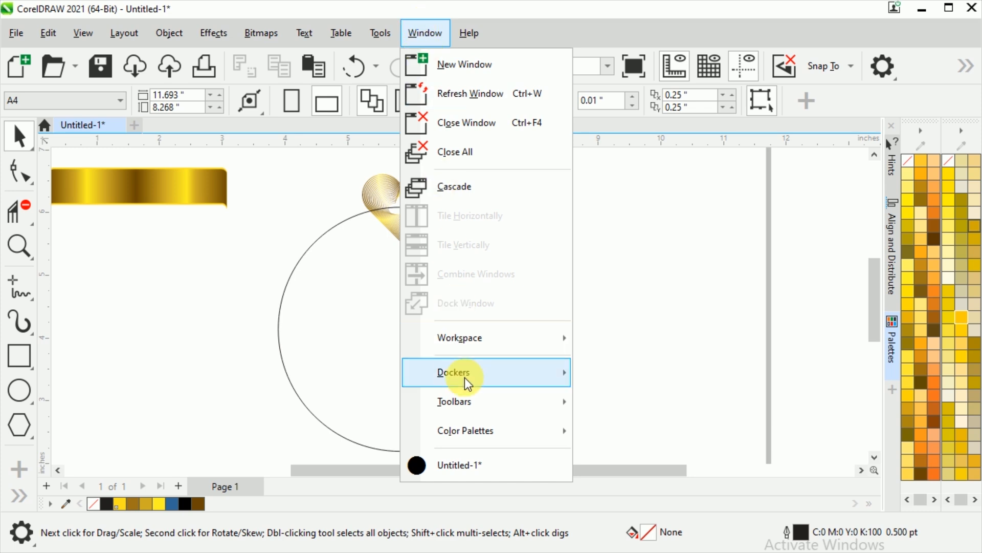
{"action": "mouse_move", "coordinate": [465, 379]}
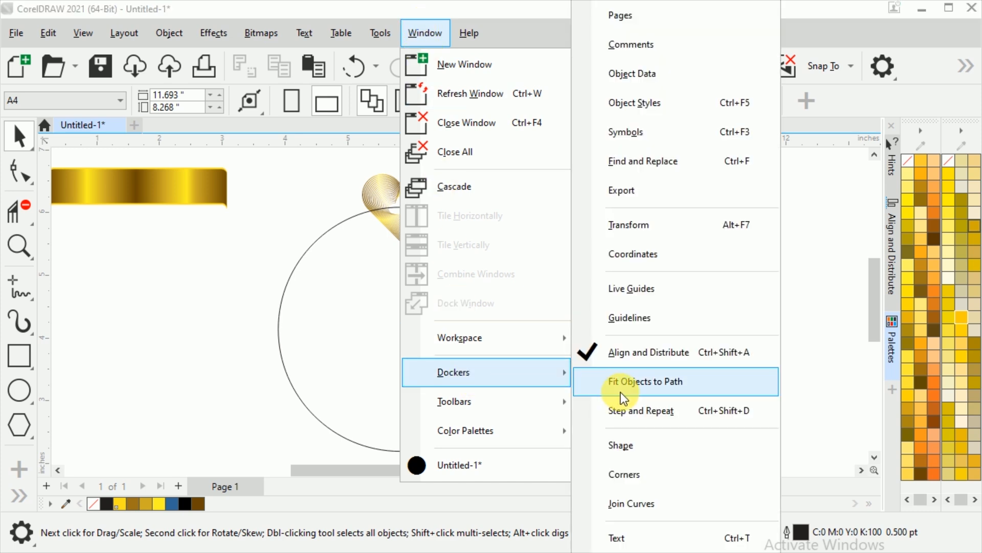
{"action": "left_click", "coordinate": [678, 229]}
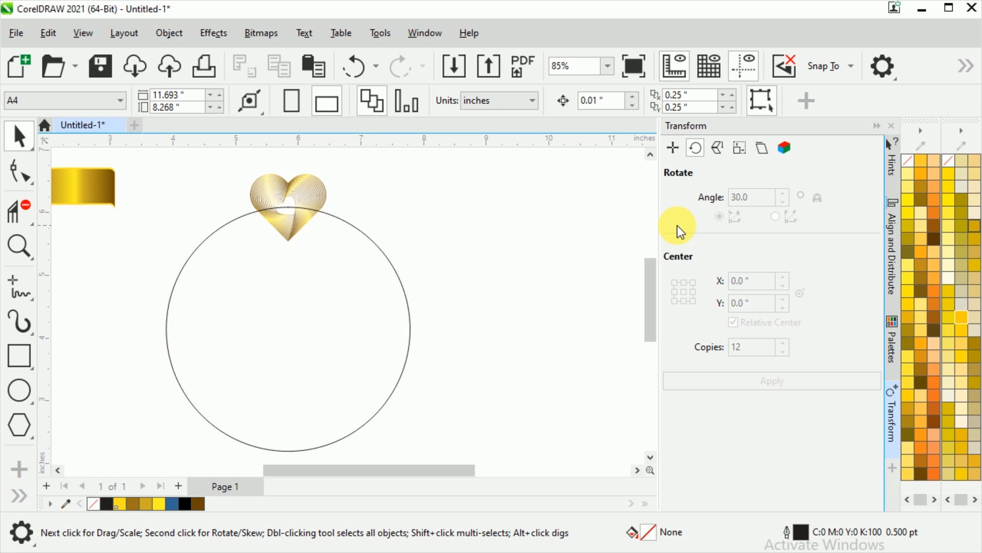
- Scale the heart blend at the circle's top down to about 1.11 inches wide
{"action": "left_click_drag", "start_coordinate": [349, 159], "coordinate": [235, 254]}
{"action": "left_click_drag", "start_coordinate": [334, 174], "coordinate": [333, 173]}
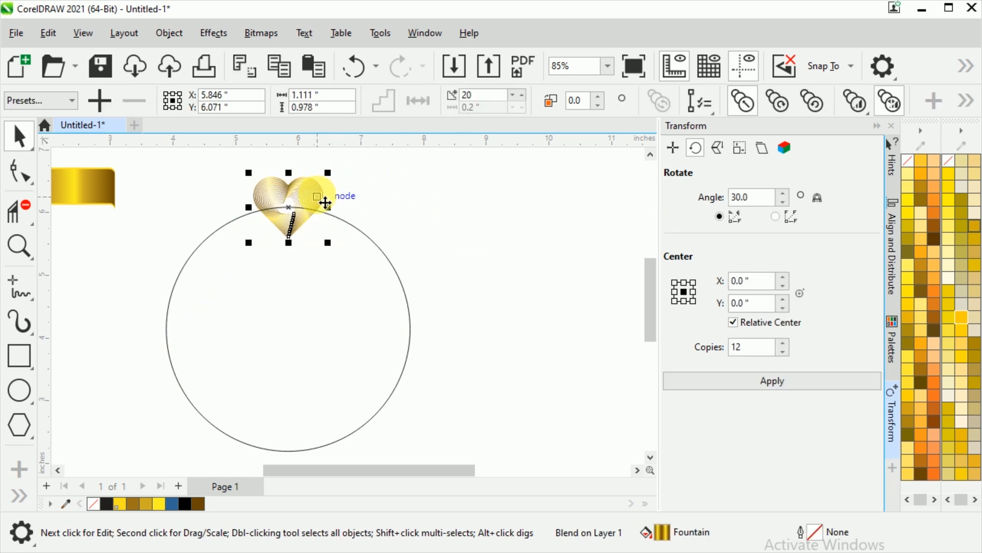
{"action": "left_click", "coordinate": [358, 184]}
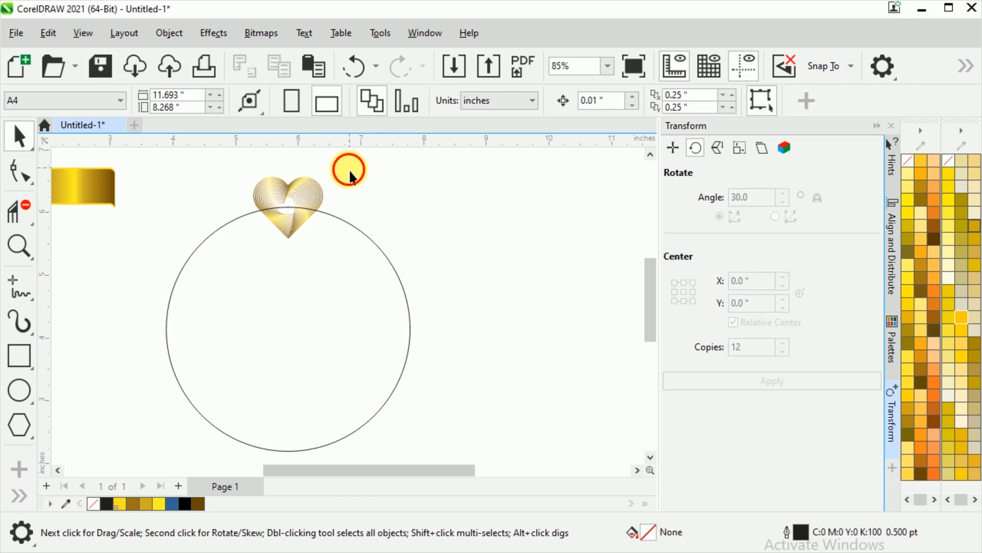
- Set the heart blend's rotation centre at the circle's centre and make 12 copies rotated at 30° intervals
{"action": "left_click", "coordinate": [310, 206]}
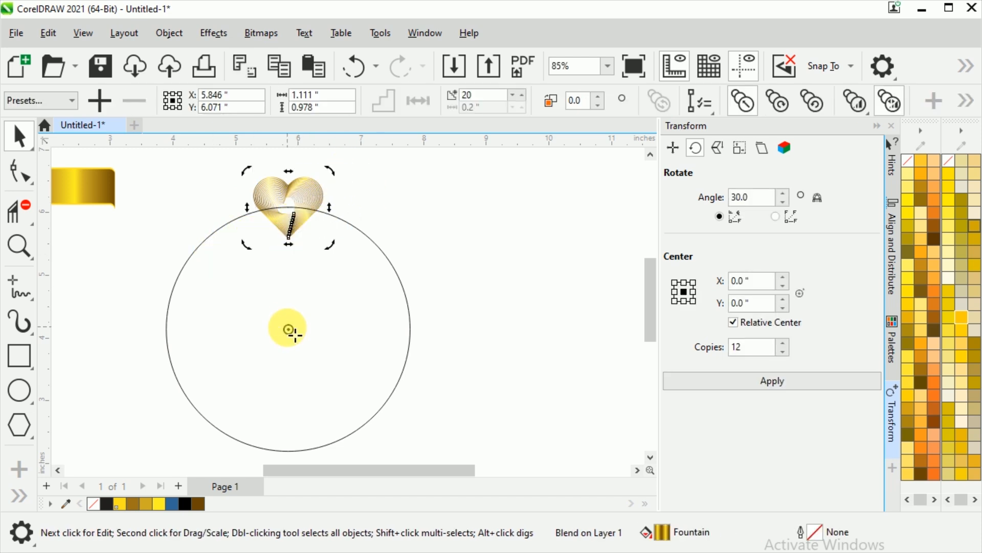
{"action": "left_click_drag", "start_coordinate": [293, 342], "coordinate": [289, 329]}
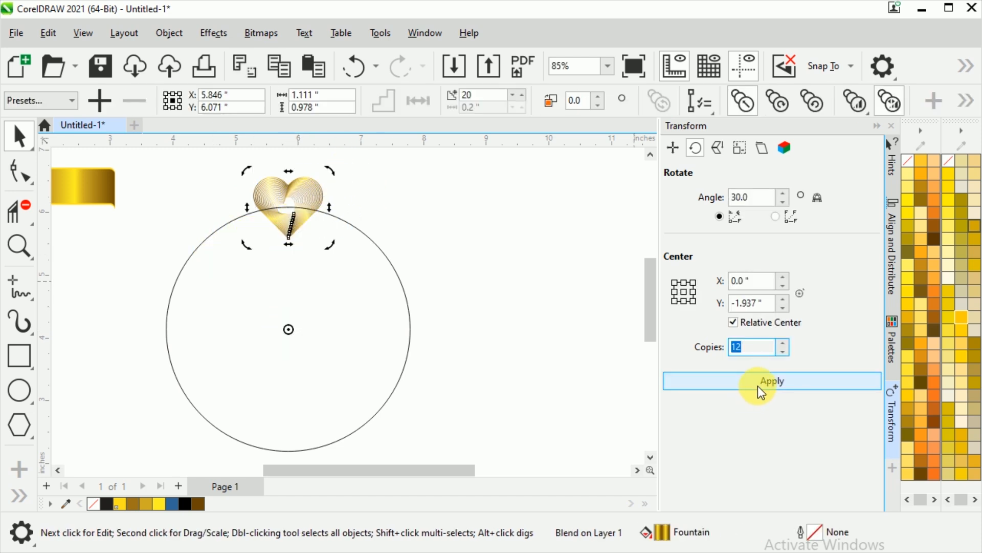
{"action": "left_click", "coordinate": [758, 385]}
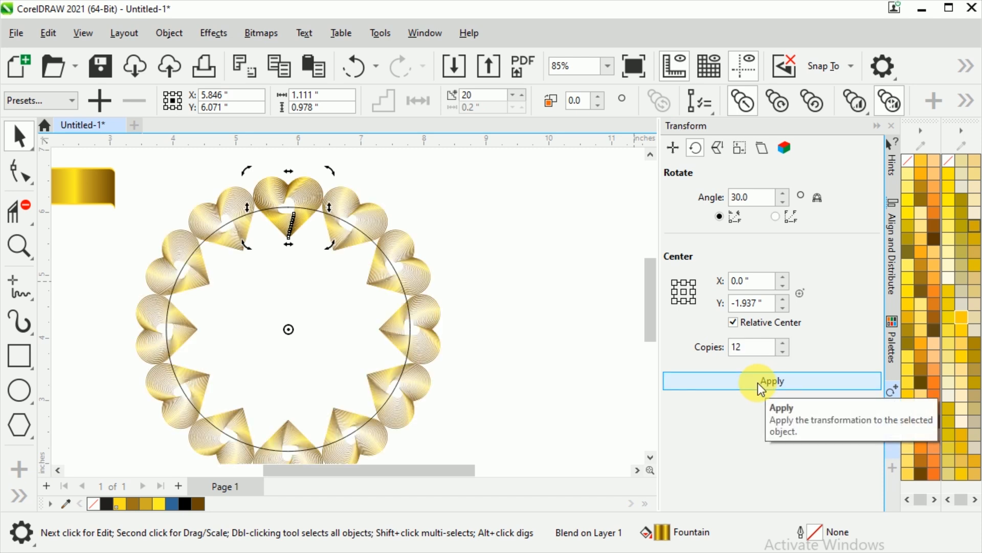
{"action": "left_click", "coordinate": [506, 315]}
- Delete the guide circle inside the ring of hearts
{"action": "left_click", "coordinate": [317, 285]}
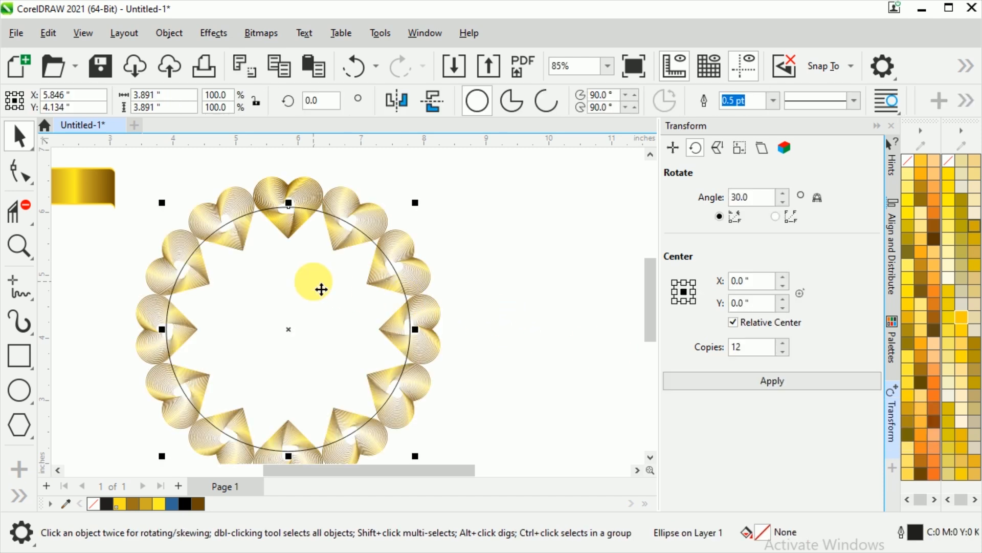
{"action": "right_click", "coordinate": [319, 290]}
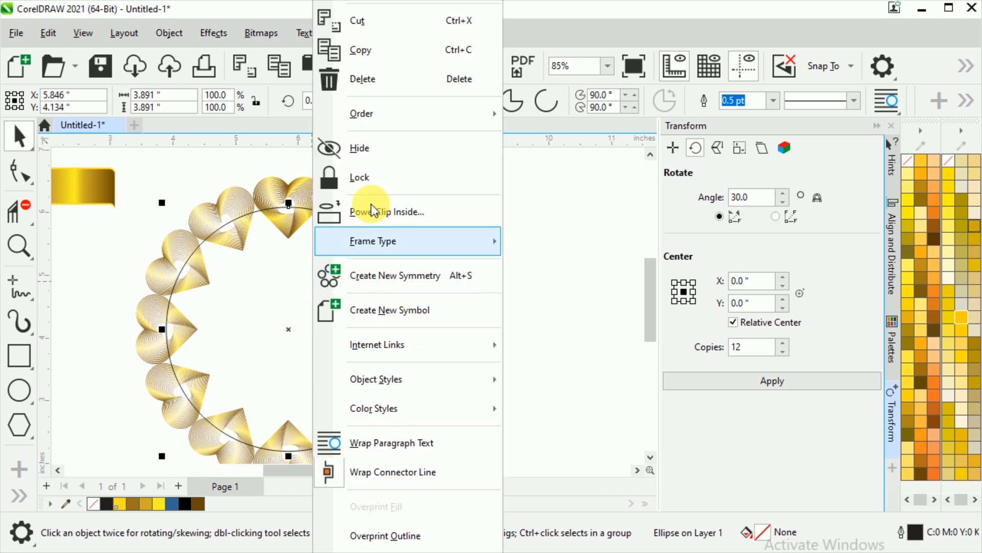
{"action": "left_click", "coordinate": [389, 86]}
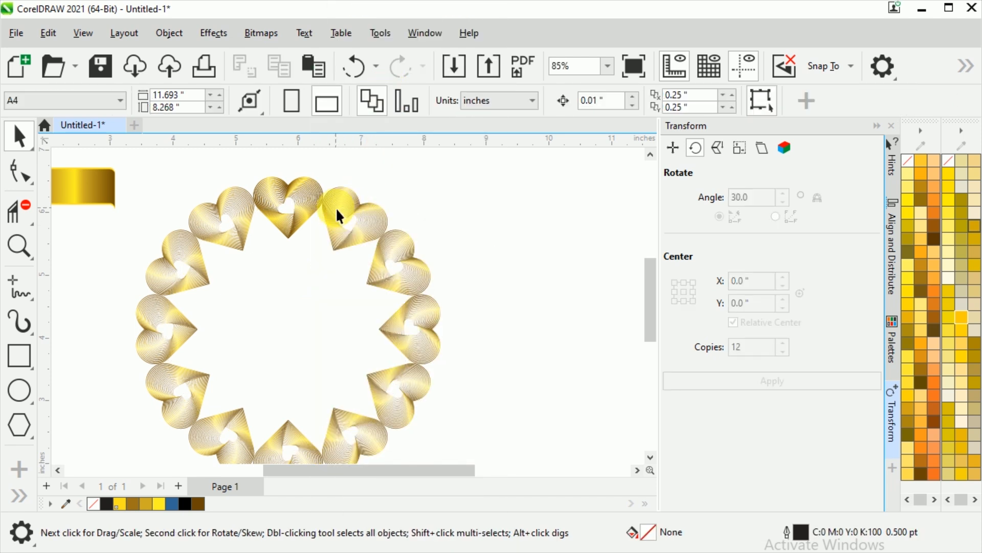
- Draw a 12-sided polygon about 2.475 inches wide inside the ring of hearts and centre it on the page
{"action": "left_click_drag", "start_coordinate": [287, 334], "coordinate": [355, 305]}
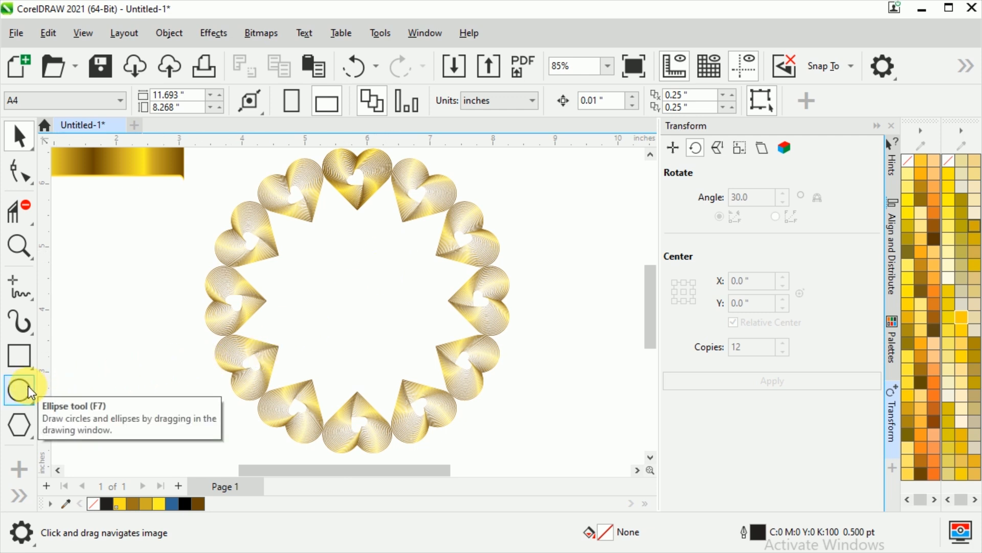
{"action": "left_click", "coordinate": [23, 427]}
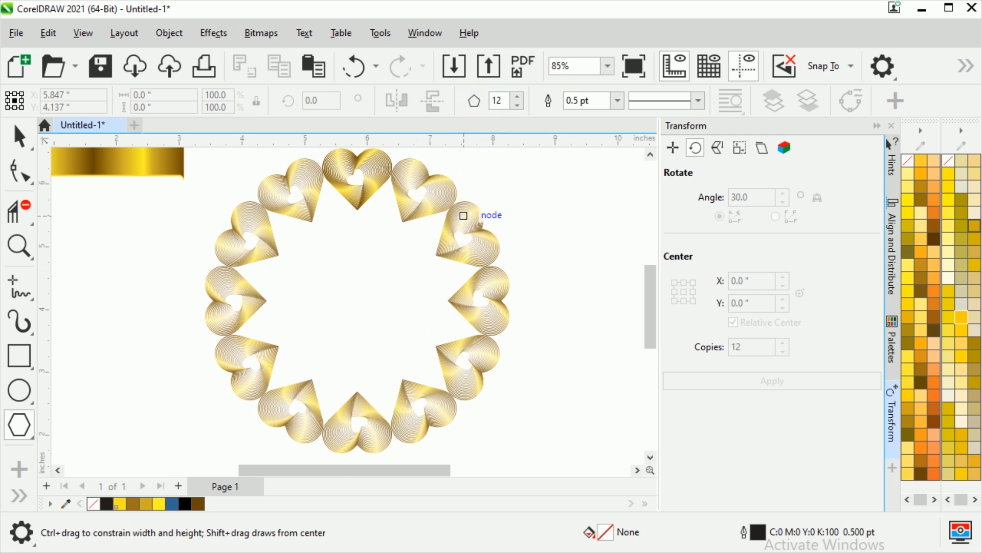
{"action": "left_click_drag", "start_coordinate": [348, 291], "coordinate": [409, 348]}
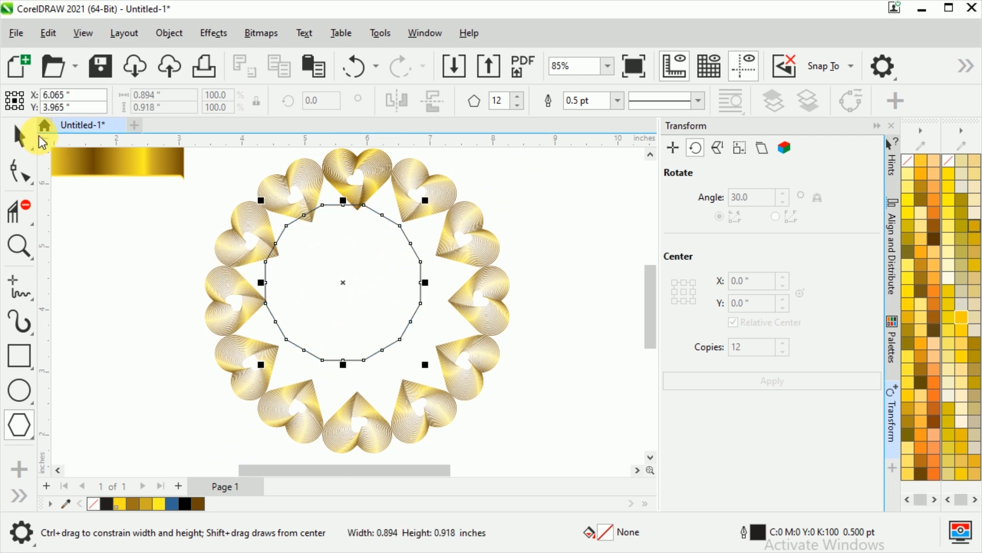
{"action": "left_click", "coordinate": [35, 136]}
{"action": "key", "text": "p"}
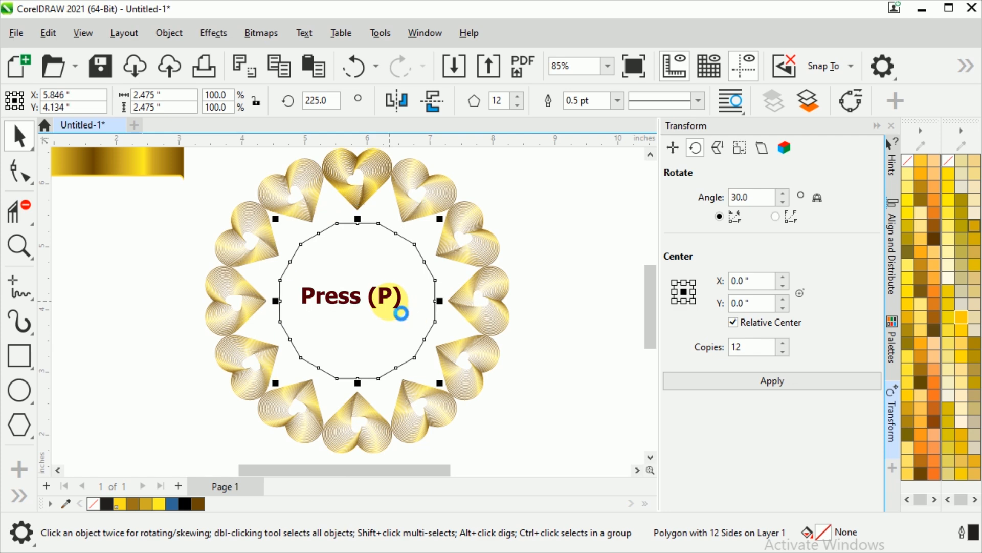
- Scale the 12-sided polygon up about its centre to about 2.758 inches wide
{"action": "scroll", "coordinate": [423, 204], "scroll_direction": "up", "scroll_amount": 2}
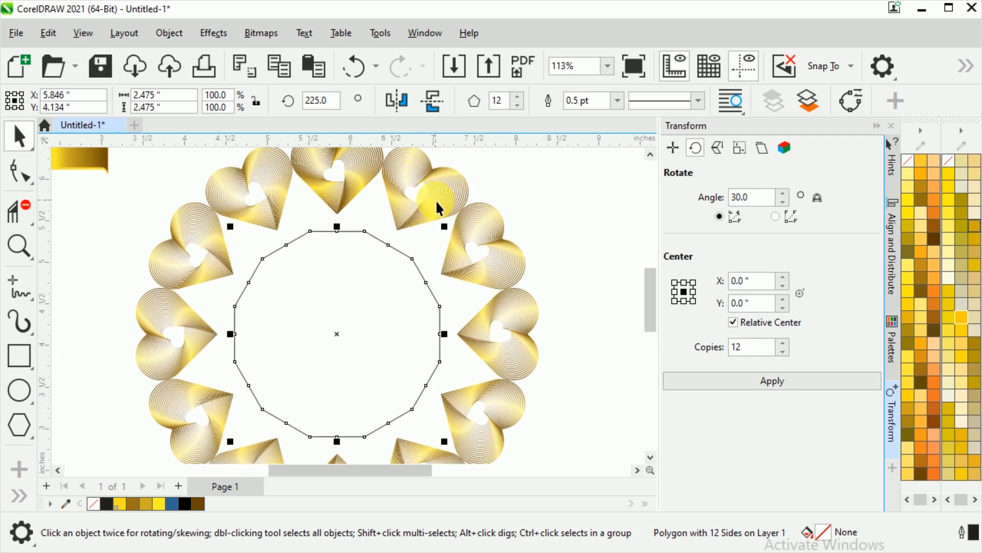
{"action": "scroll", "coordinate": [436, 206], "scroll_direction": "up", "scroll_amount": 3}
{"action": "left_click_drag", "start_coordinate": [449, 243], "coordinate": [481, 221]}
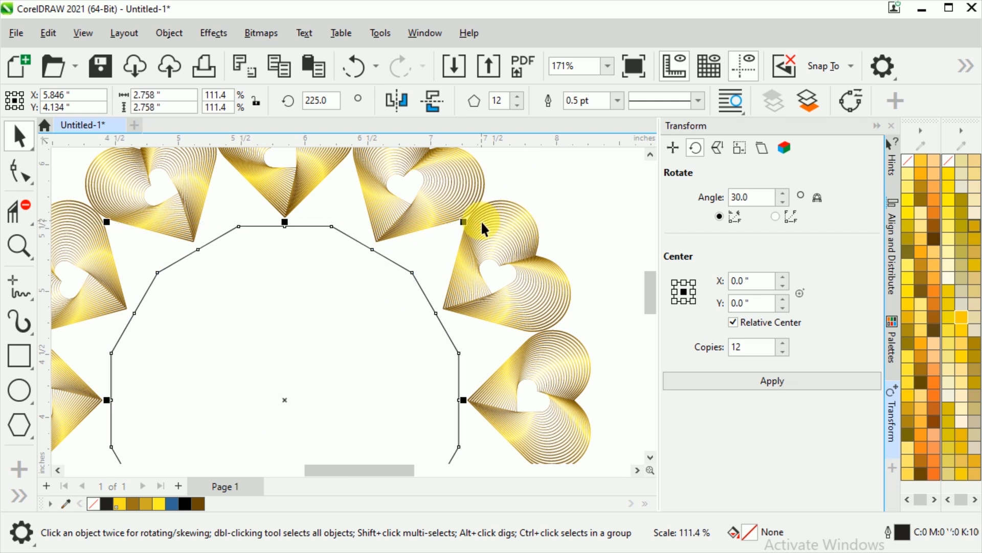
- Pull the polygon's corner nodes outward into a 12-pointed star between the hearts and scale it to about 3.609 inches wide
{"action": "left_click", "coordinate": [19, 171]}
{"action": "left_click_drag", "start_coordinate": [242, 225], "coordinate": [226, 165]}
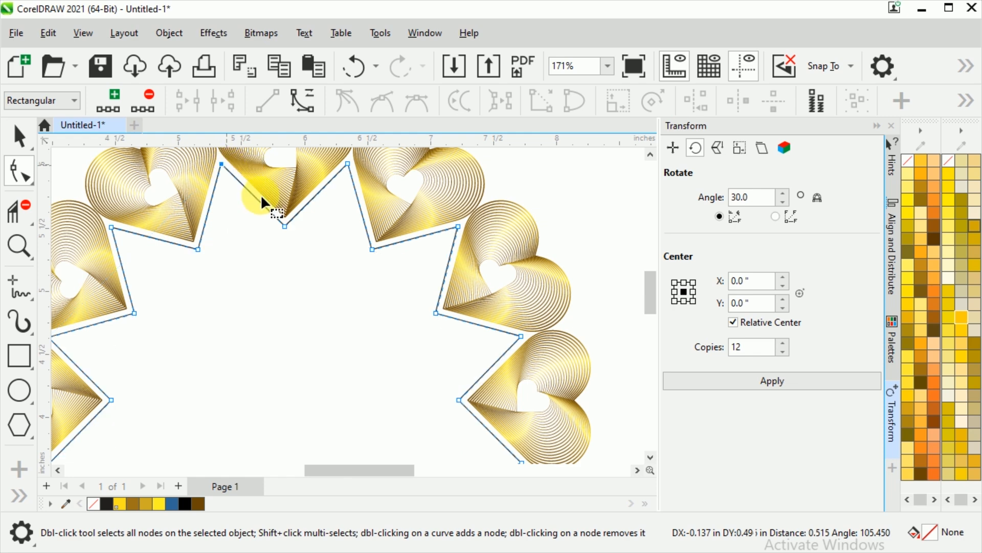
{"action": "scroll", "coordinate": [432, 224], "scroll_direction": "down", "scroll_amount": 3}
{"action": "scroll", "coordinate": [436, 219], "scroll_direction": "up", "scroll_amount": 2}
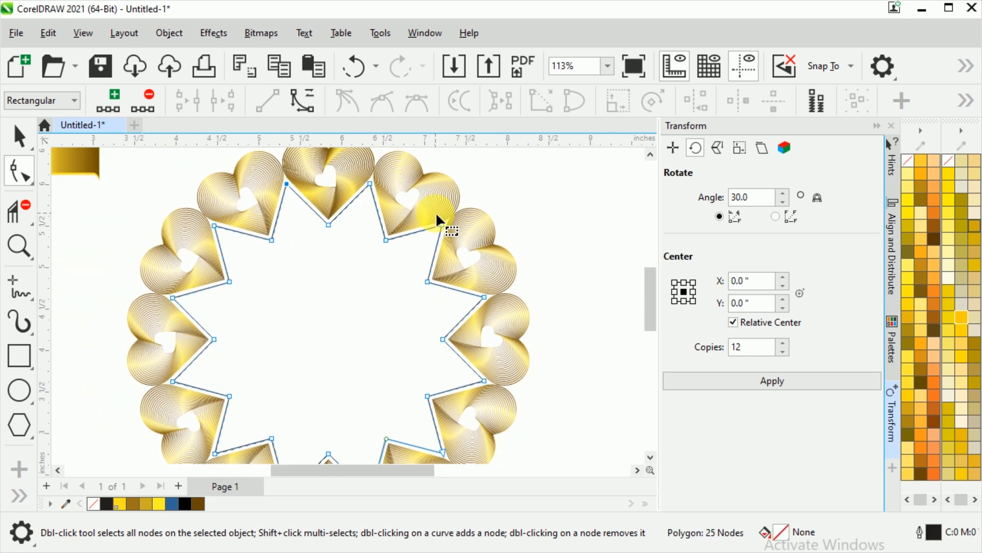
{"action": "left_click", "coordinate": [19, 136]}
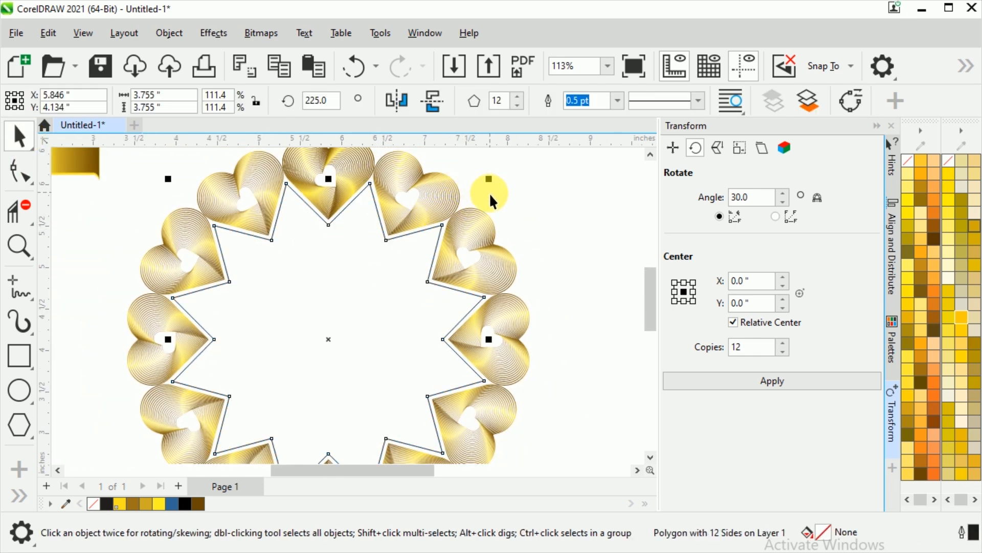
{"action": "left_click_drag", "start_coordinate": [489, 179], "coordinate": [482, 186]}
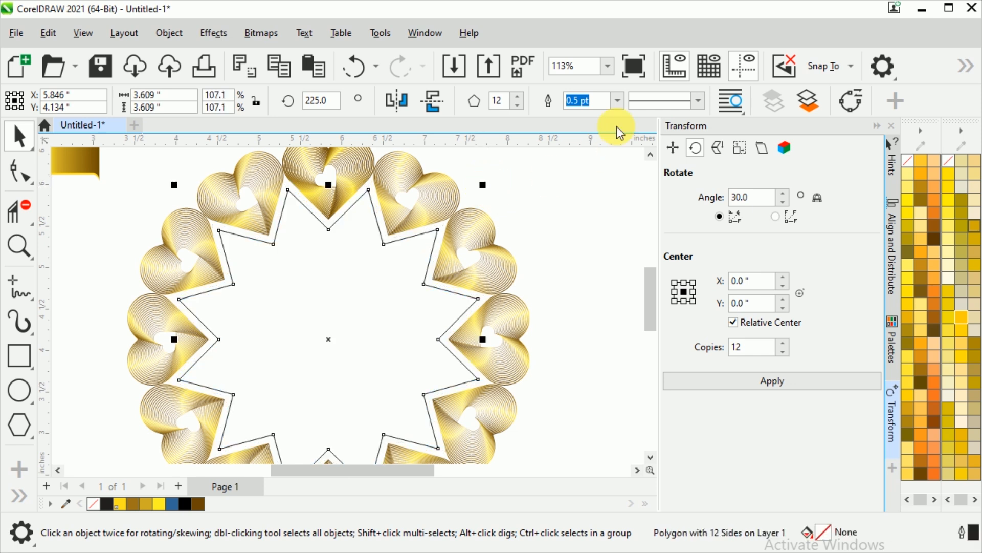
- Set the star's outline width to 2.0 pt and convert the outline to an object
{"action": "left_click", "coordinate": [618, 102]}
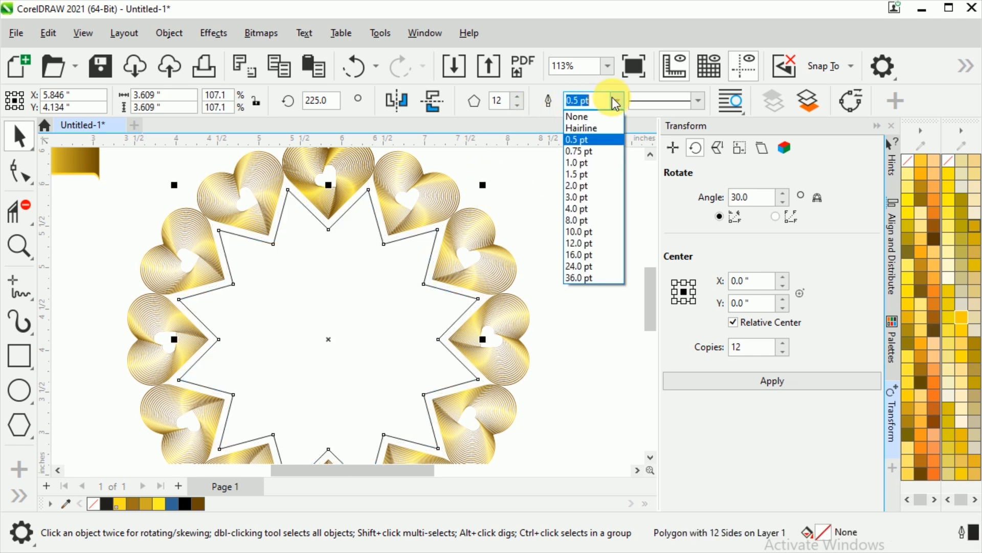
{"action": "left_click", "coordinate": [588, 186]}
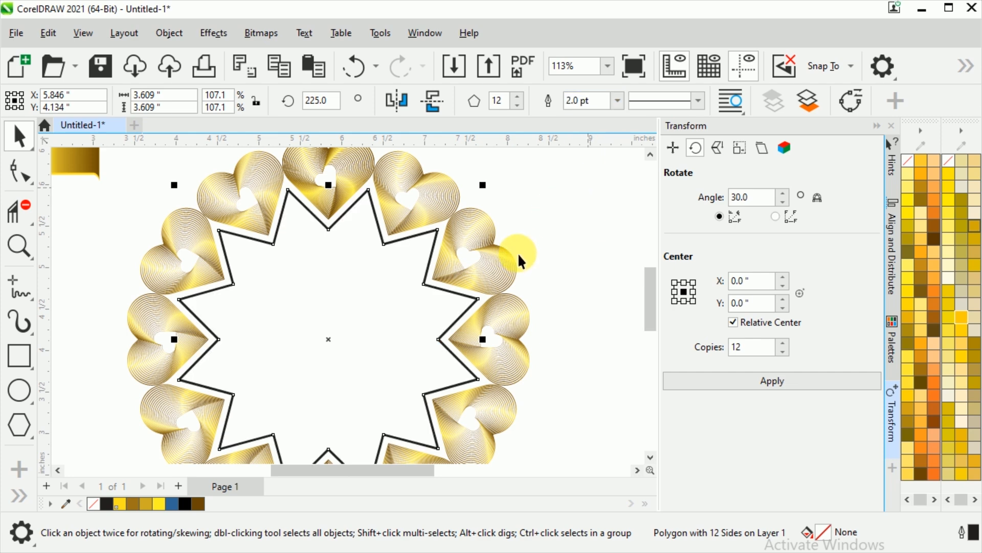
{"action": "key", "text": "ctrl+shift+q"}
{"action": "left_click_drag", "start_coordinate": [284, 275], "coordinate": [341, 307]}
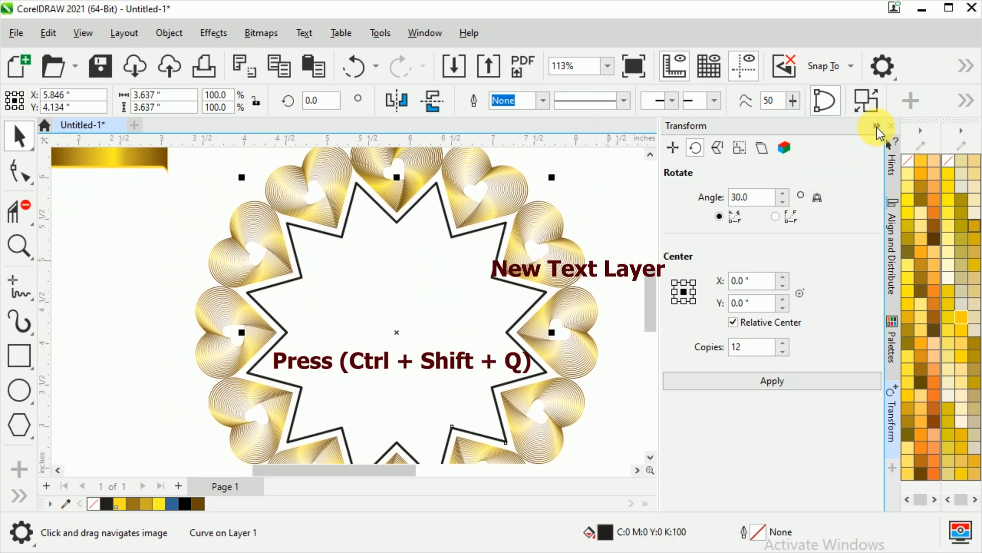
- Copy only the fill property from the gold gradient bar onto the star outline
{"action": "left_click", "coordinate": [877, 127]}
{"action": "scroll", "coordinate": [427, 239], "scroll_direction": "down", "scroll_amount": 1}
{"action": "left_click_drag", "start_coordinate": [324, 255], "coordinate": [281, 278]}
{"action": "left_click", "coordinate": [530, 274]}
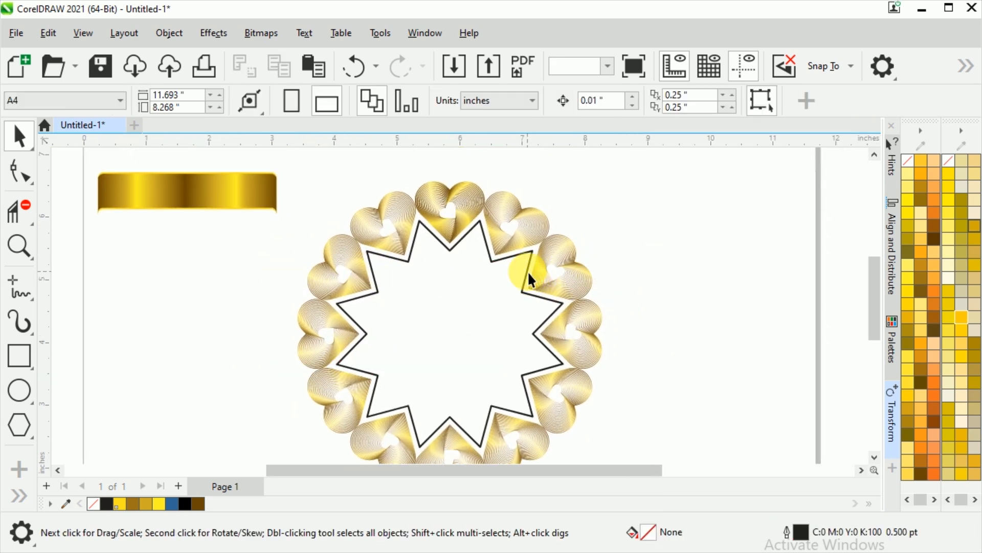
{"action": "left_click", "coordinate": [528, 276]}
{"action": "left_click", "coordinate": [48, 33]}
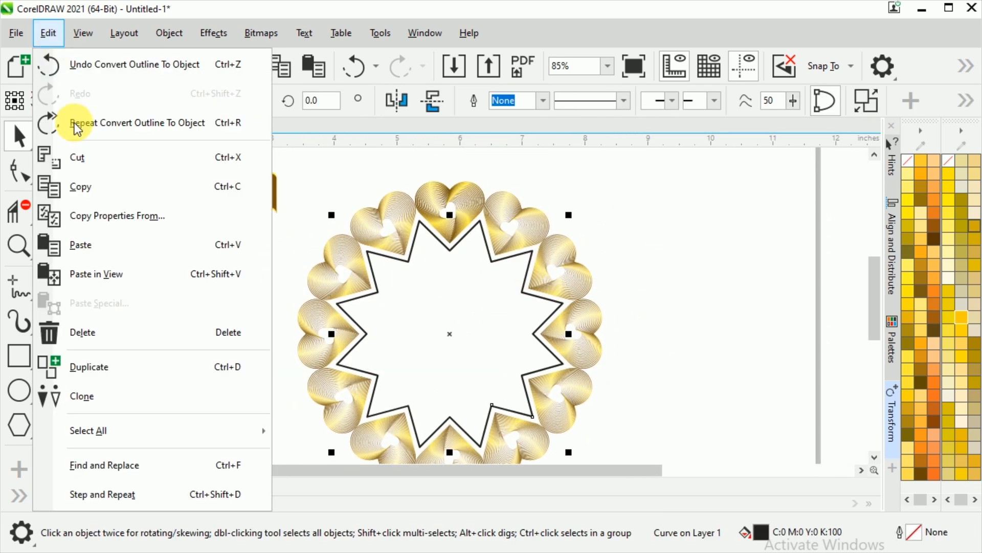
{"action": "left_click", "coordinate": [100, 208]}
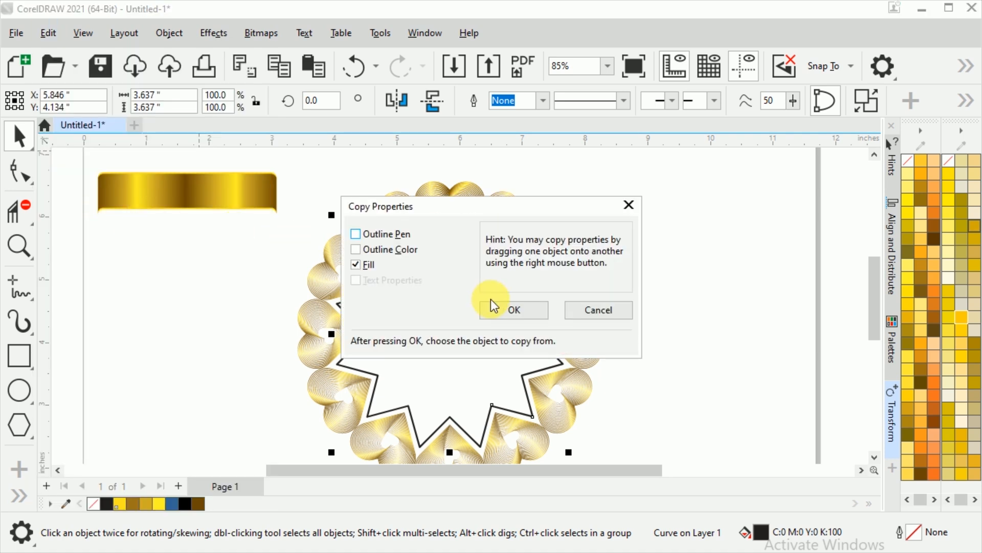
{"action": "left_click", "coordinate": [513, 308]}
{"action": "left_click", "coordinate": [191, 200]}
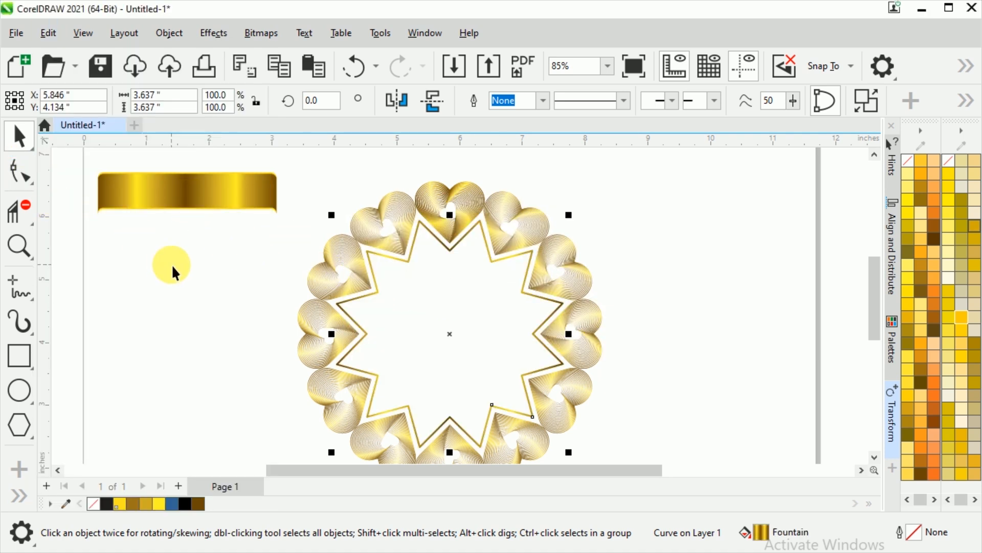
{"action": "left_click", "coordinate": [625, 258]}
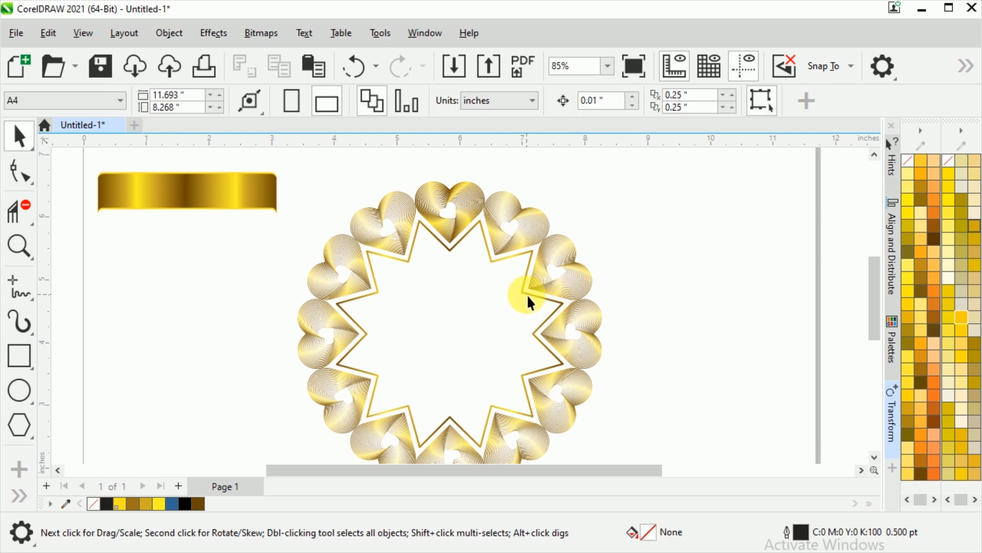
- Paste a copy of the gold star in place and scale it down about its centre to about 0.778 inches wide
{"action": "left_click", "coordinate": [551, 368]}
{"action": "left_click_drag", "start_coordinate": [569, 395], "coordinate": [548, 358]}
{"action": "scroll", "coordinate": [536, 278], "scroll_direction": "up", "scroll_amount": 1}
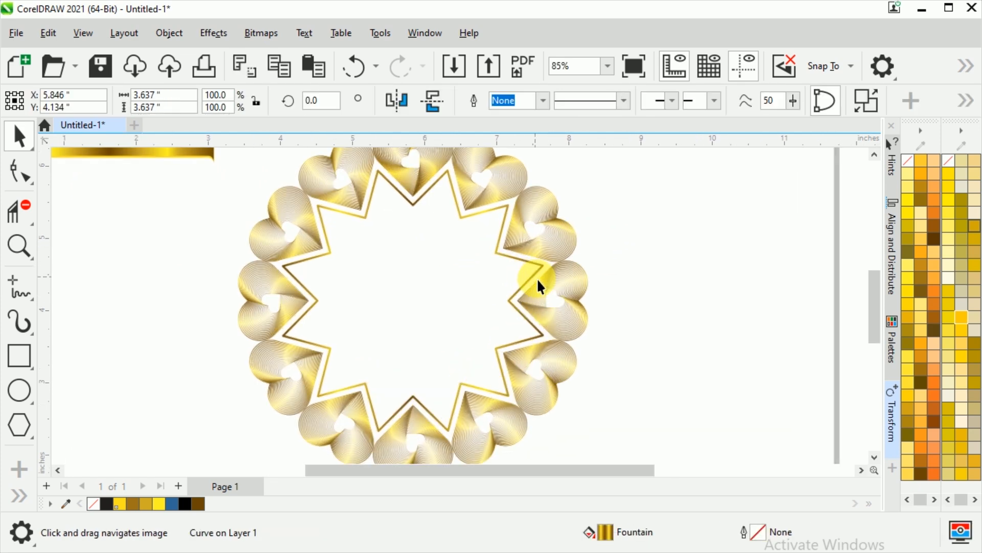
{"action": "scroll", "coordinate": [536, 278], "scroll_direction": "up", "scroll_amount": 1}
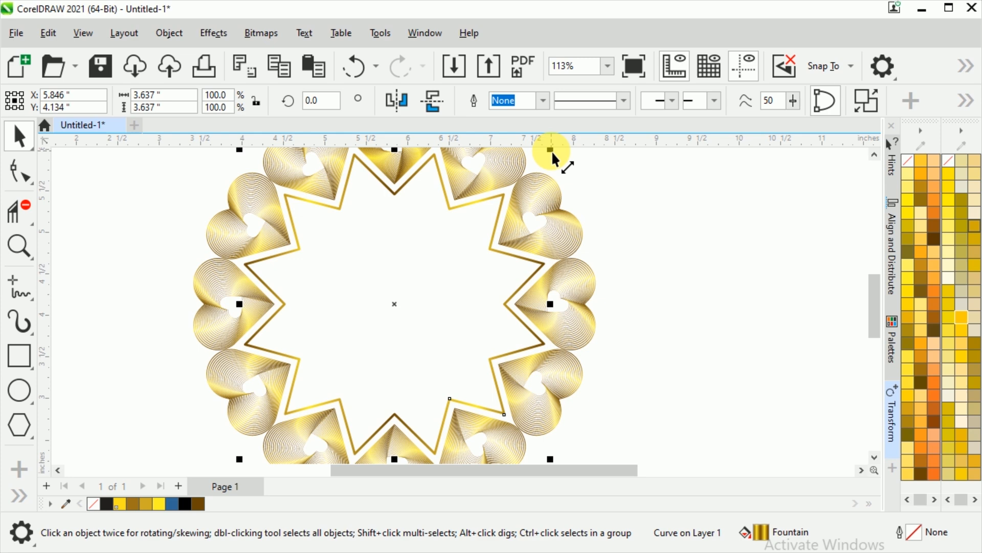
{"action": "right_click", "coordinate": [456, 213]}
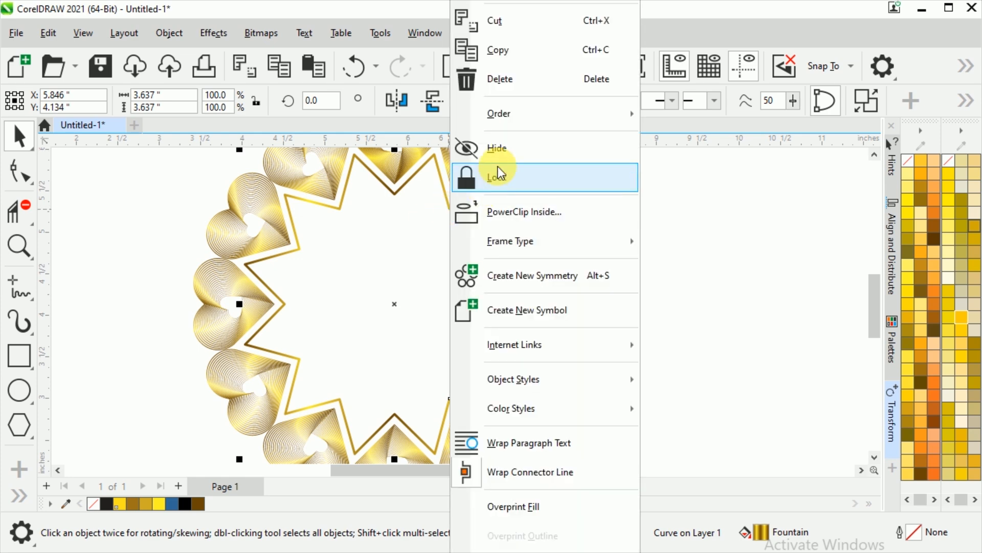
{"action": "left_click", "coordinate": [515, 54]}
{"action": "right_click", "coordinate": [632, 253]}
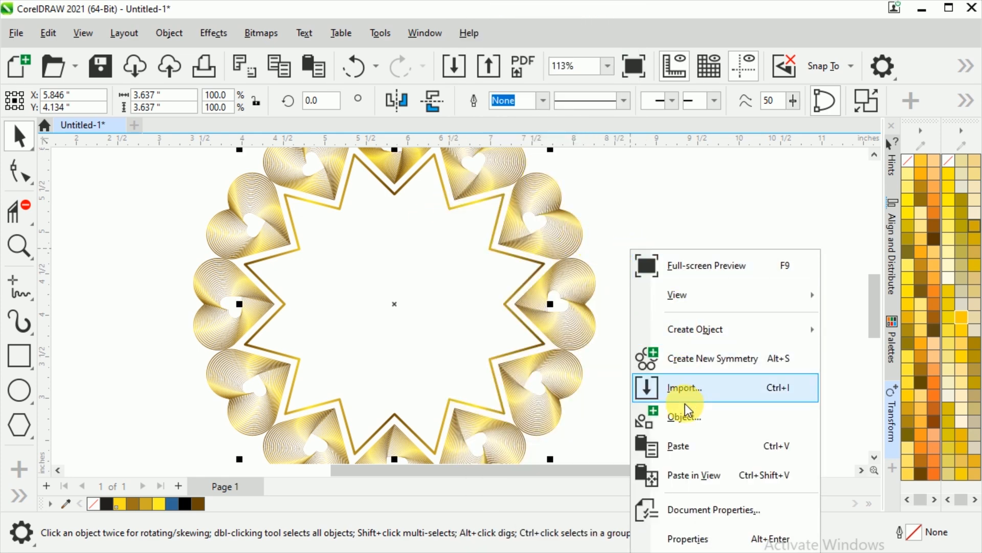
{"action": "left_click", "coordinate": [682, 441]}
{"action": "left_click_drag", "start_coordinate": [550, 149], "coordinate": [462, 276]}
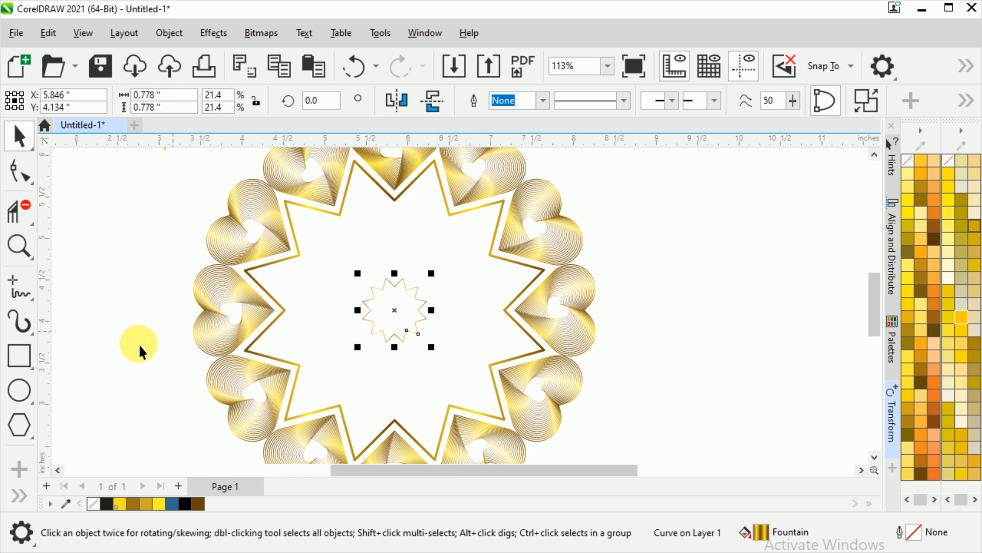
- Blend the small inner star into the large outer star with 20 steps
{"action": "left_click", "coordinate": [20, 496]}
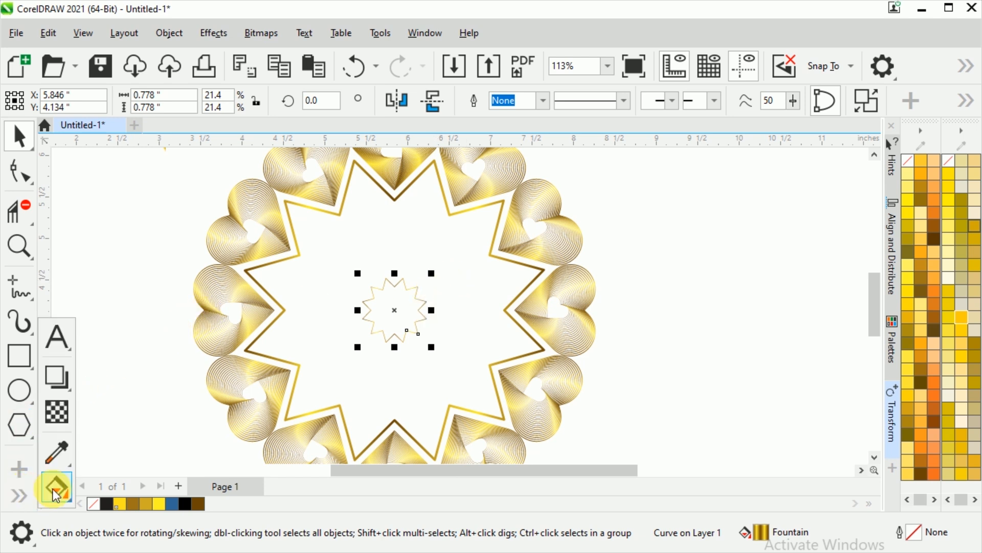
{"action": "left_click", "coordinate": [71, 389]}
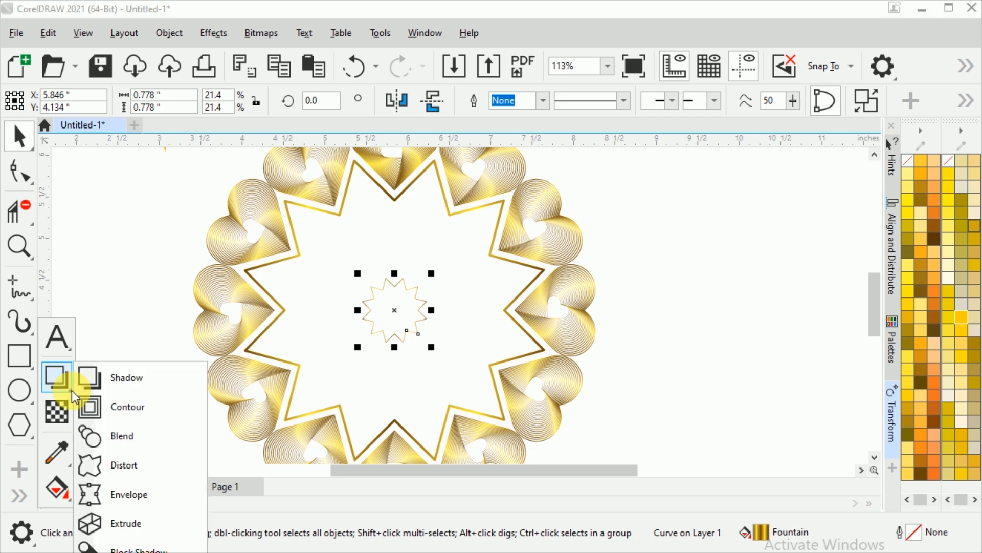
{"action": "left_click", "coordinate": [121, 436]}
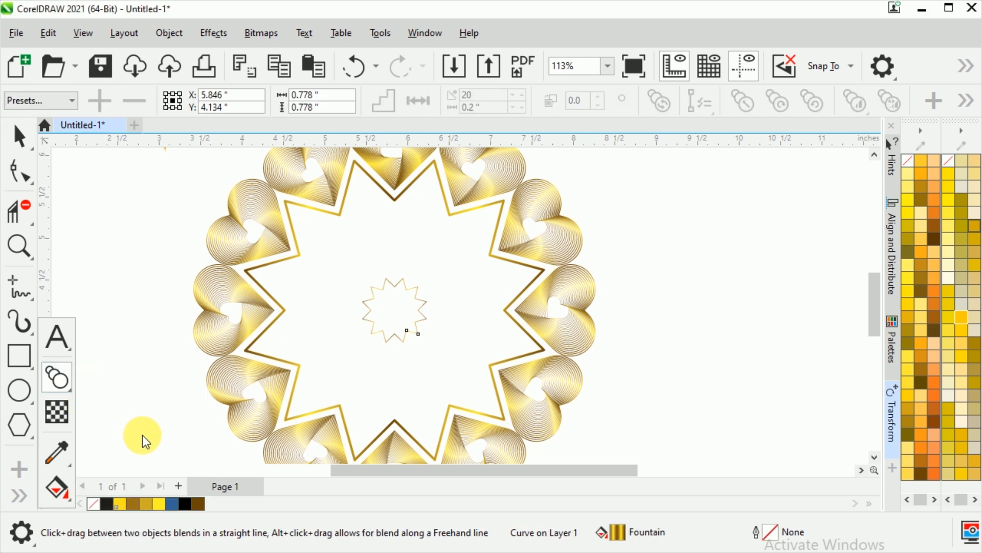
{"action": "left_click", "coordinate": [417, 305]}
{"action": "left_click_drag", "start_coordinate": [404, 283], "coordinate": [405, 267]}
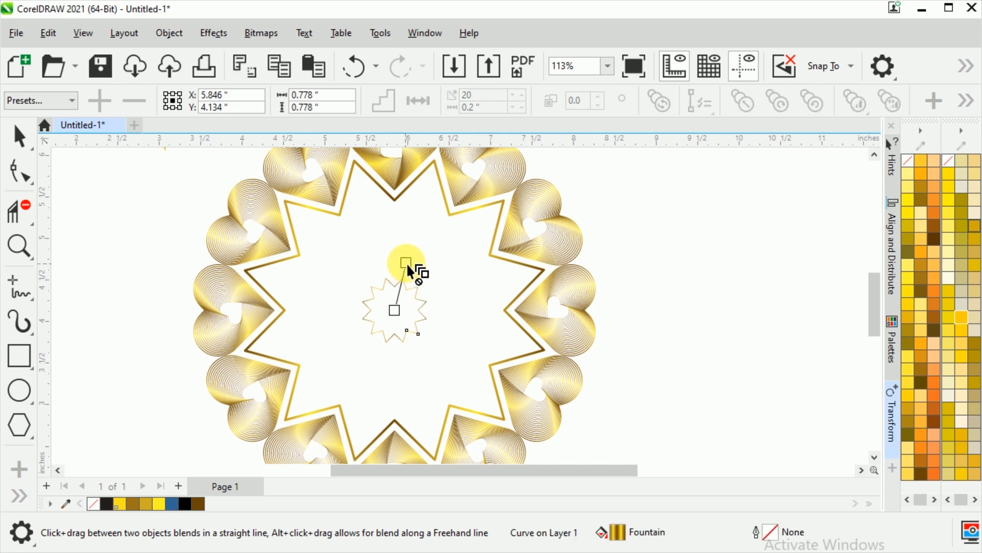
{"action": "left_click_drag", "start_coordinate": [438, 172], "coordinate": [439, 171]}
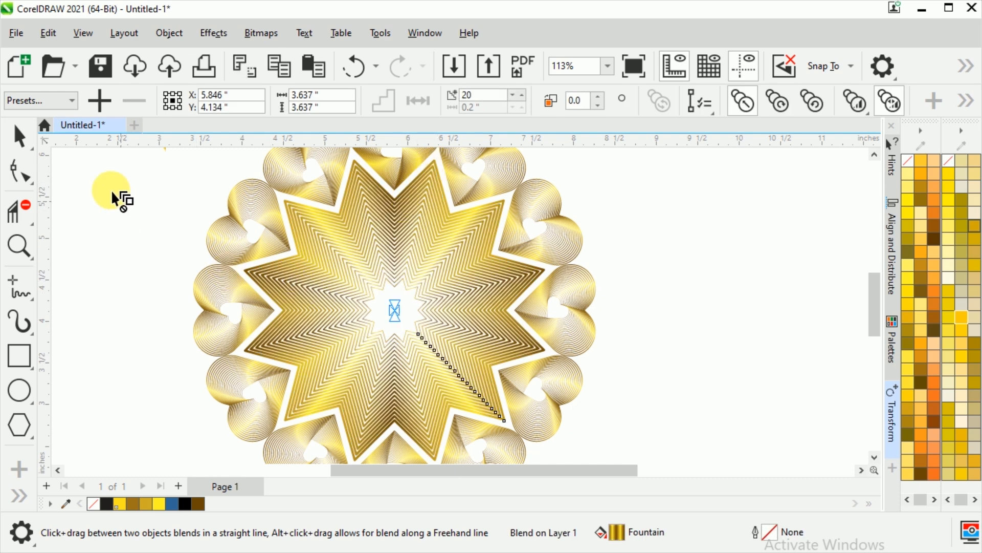
{"action": "left_click", "coordinate": [20, 135]}
{"action": "left_click", "coordinate": [796, 339]}
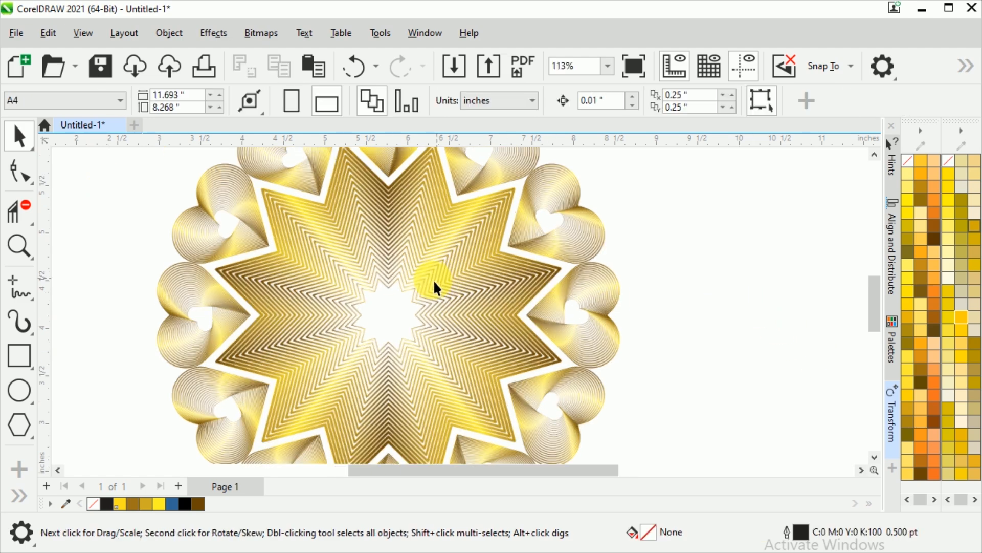
- Delete the gold gradient bar beside the ornament
{"action": "scroll", "coordinate": [425, 290], "scroll_direction": "up", "scroll_amount": 2}
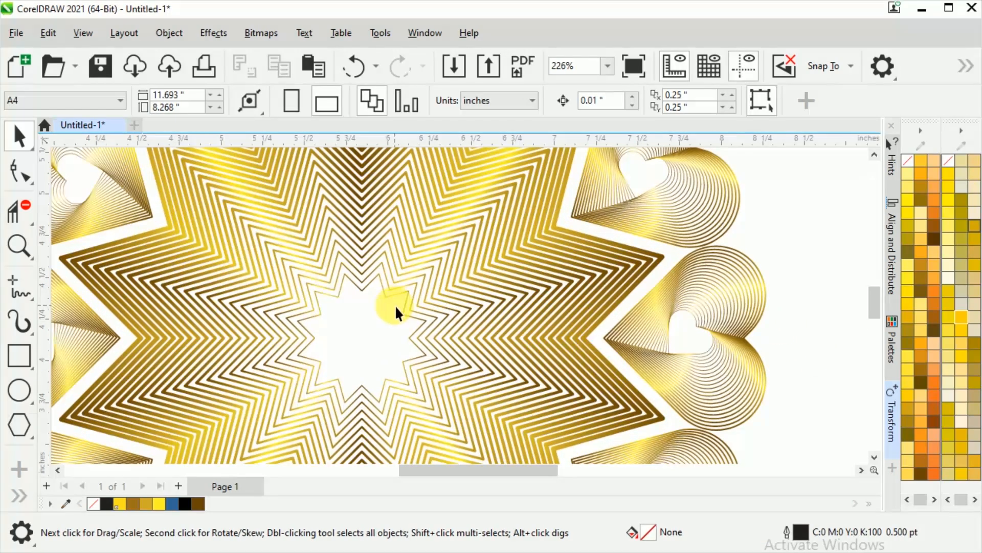
{"action": "scroll", "coordinate": [399, 330], "scroll_direction": "down", "scroll_amount": 1}
{"action": "scroll", "coordinate": [411, 337], "scroll_direction": "down", "scroll_amount": 2}
{"action": "left_click_drag", "start_coordinate": [658, 391], "coordinate": [637, 330]}
{"action": "scroll", "coordinate": [614, 287], "scroll_direction": "down", "scroll_amount": 2}
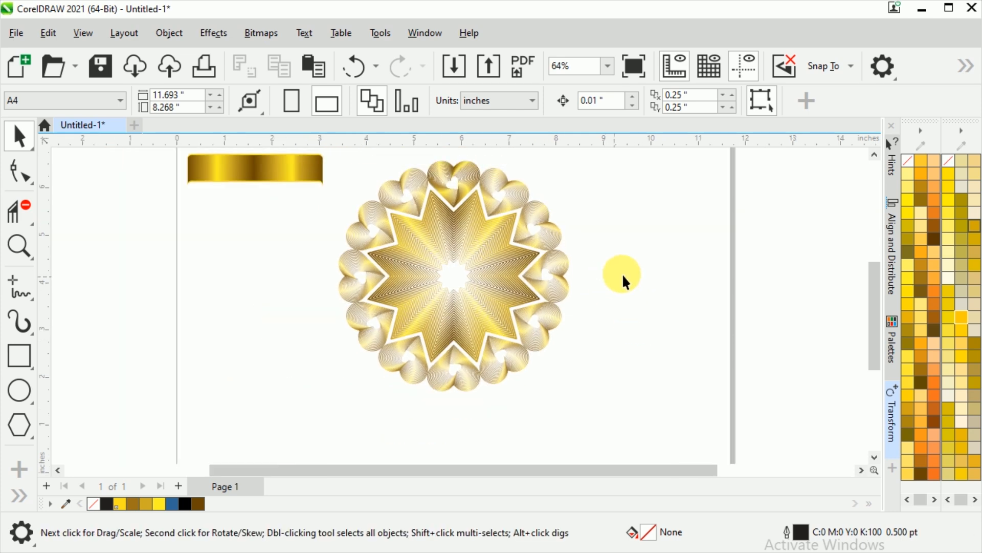
{"action": "left_click", "coordinate": [267, 195]}
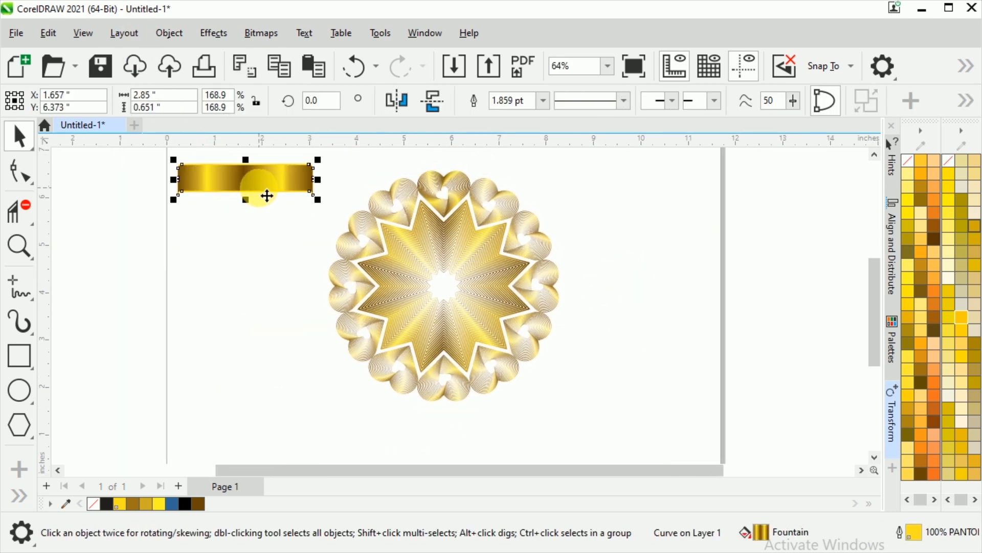
{"action": "key", "text": "Delete"}
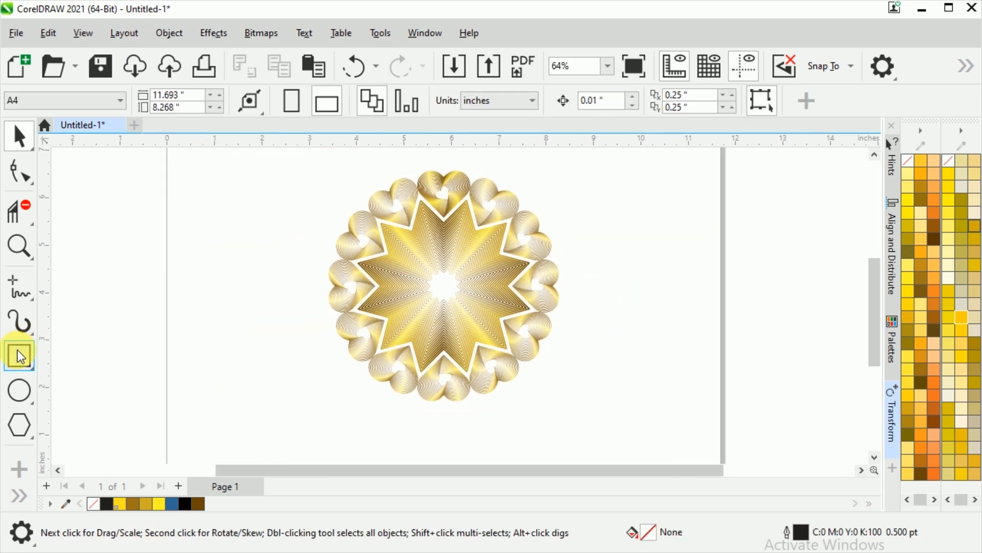
- Draw a background rectangle about 13.358 by 6.412 inches around the ornament and centre it on the page
{"action": "left_click", "coordinate": [19, 355]}
{"action": "left_click_drag", "start_coordinate": [121, 153], "coordinate": [753, 412]}
{"action": "left_click_drag", "start_coordinate": [707, 305], "coordinate": [704, 364]}
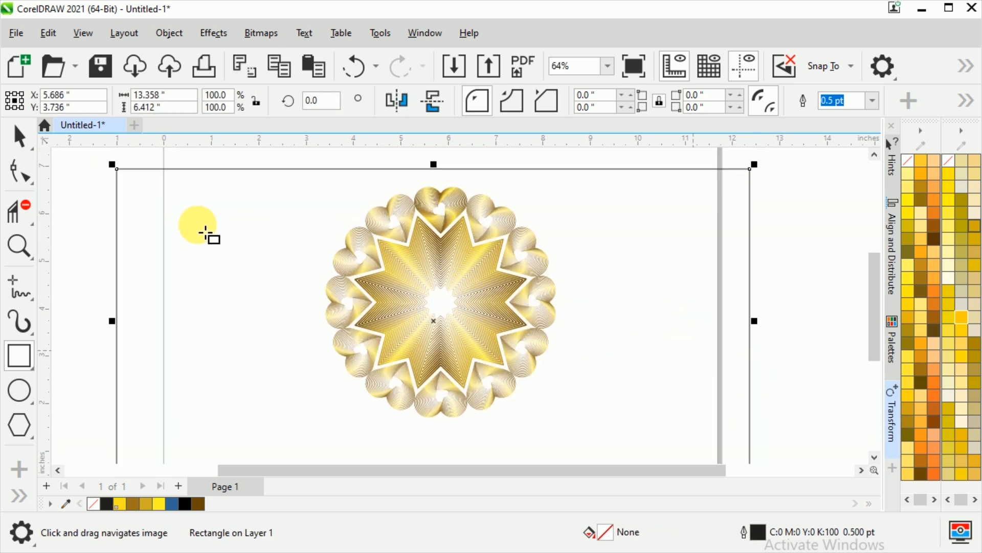
{"action": "key", "text": "p"}
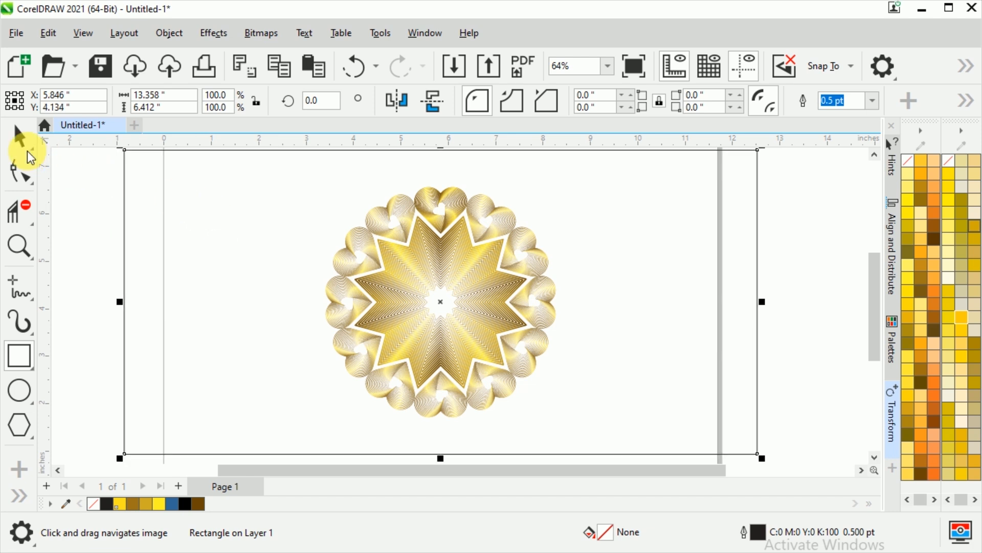
- Fill the background rectangle with black and send it to the back of the layer behind the ornament
{"action": "key", "text": "space"}
{"action": "left_click", "coordinate": [108, 505]}
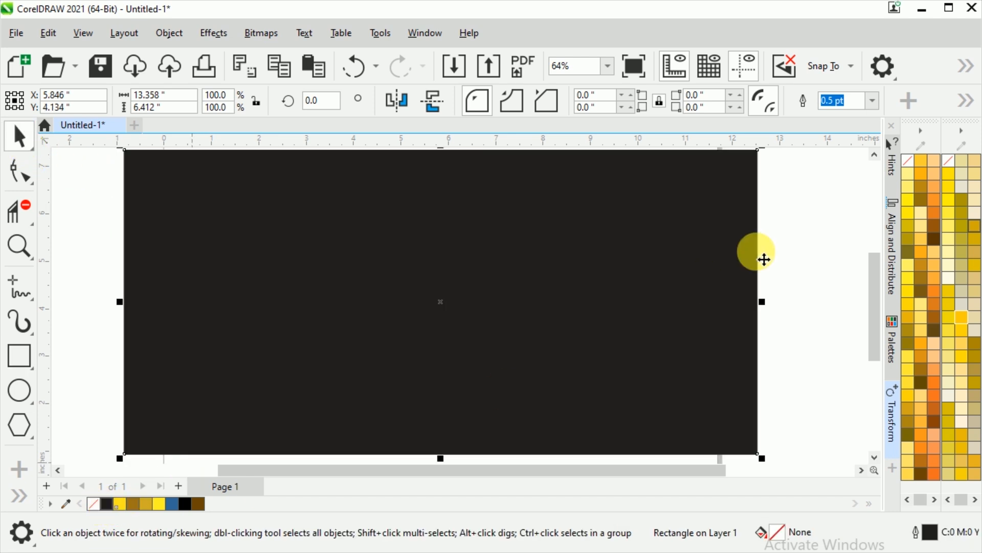
{"action": "left_click", "coordinate": [975, 109]}
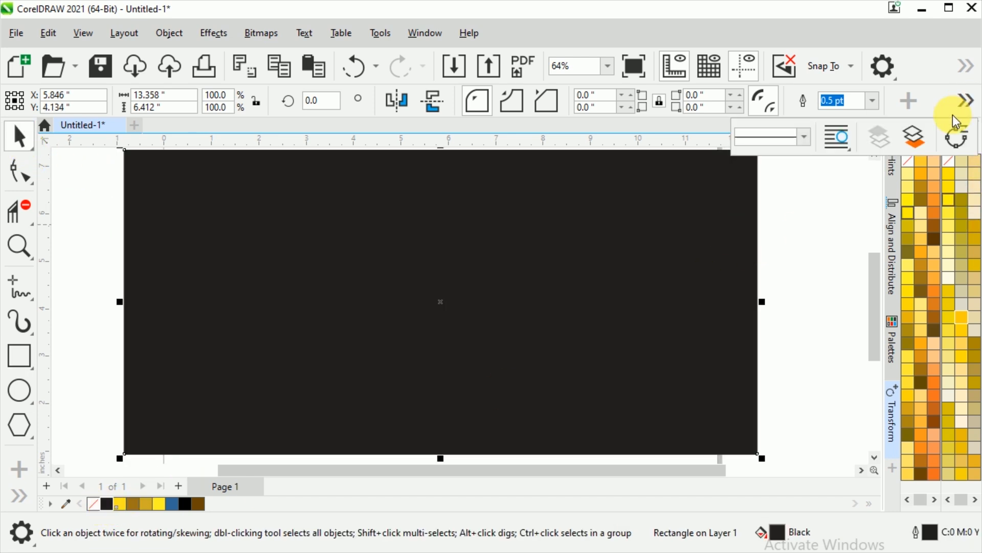
{"action": "left_click", "coordinate": [921, 143]}
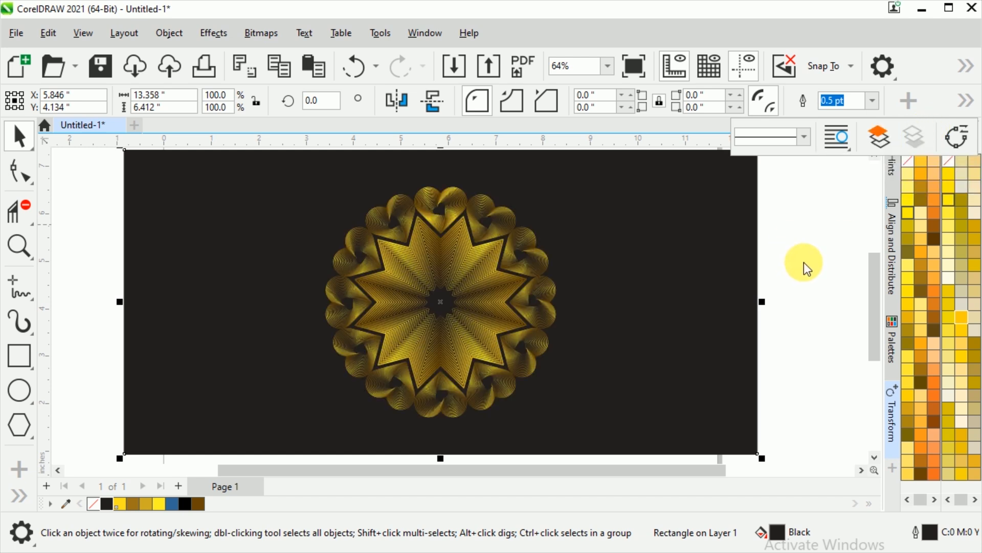